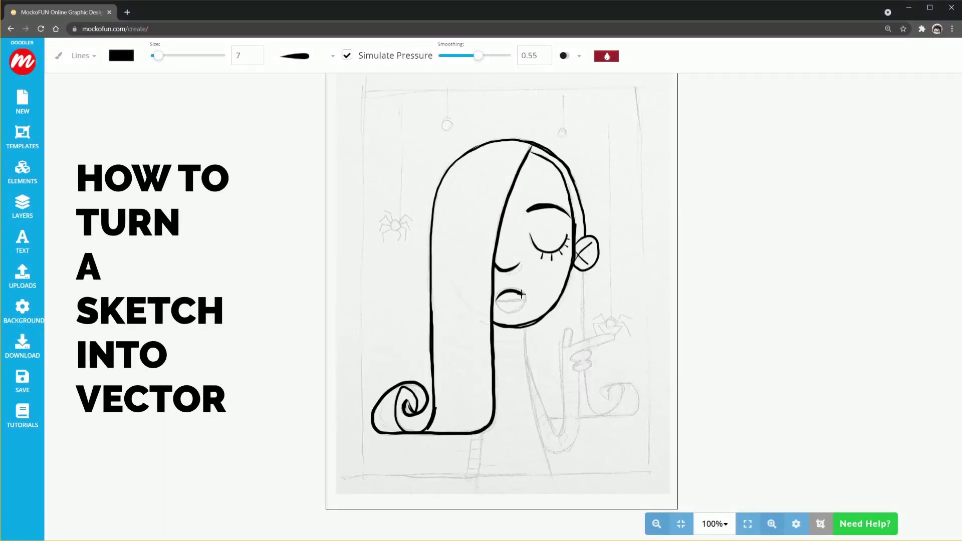
- Set the brush smoothing to 0.70 and continue inking over the portrait sketch at 120% zoom
left_click(772, 524)
left_click_drag(479, 55, 489, 55)
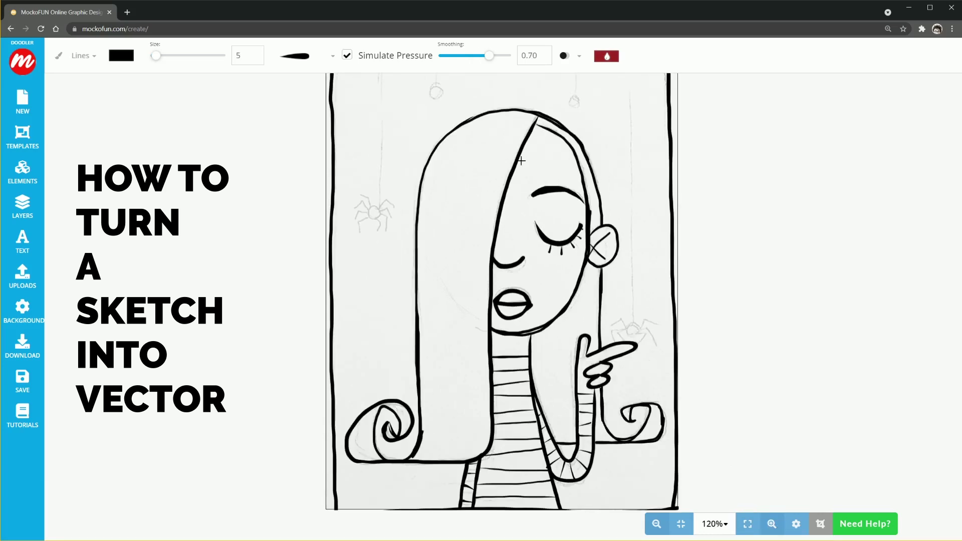
mouse_move(521, 161)
left_mouse_down()
mouse_move(551, 371)
mouse_move(591, 281)
mouse_move(481, 351)
mouse_move(463, 265)
mouse_move(466, 386)
mouse_move(486, 441)
mouse_move(415, 204)
mouse_move(451, 440)
mouse_move(348, 459)
left_mouse_up()
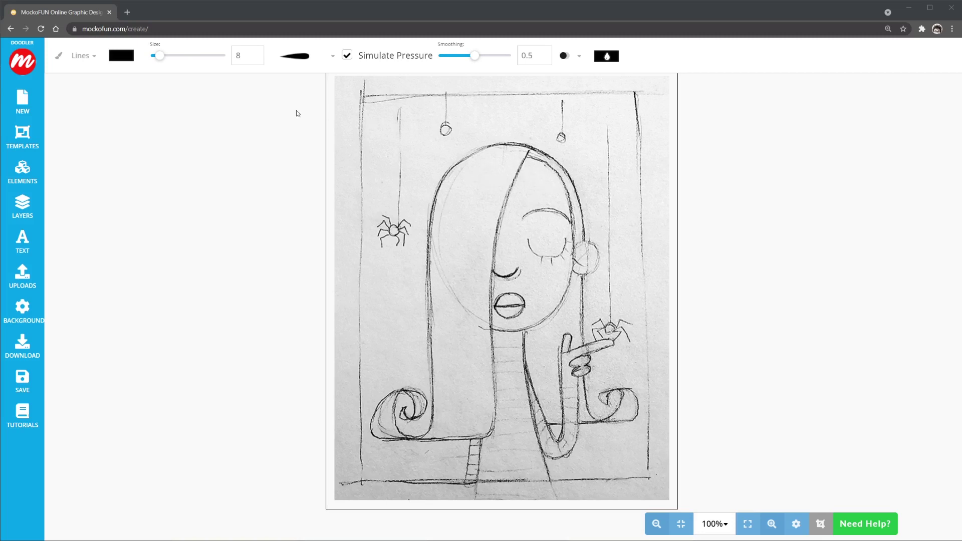
- Set the brush size to 16 and scribble test strokes near the sketch's upper left corner
mouse_move(24, 72)
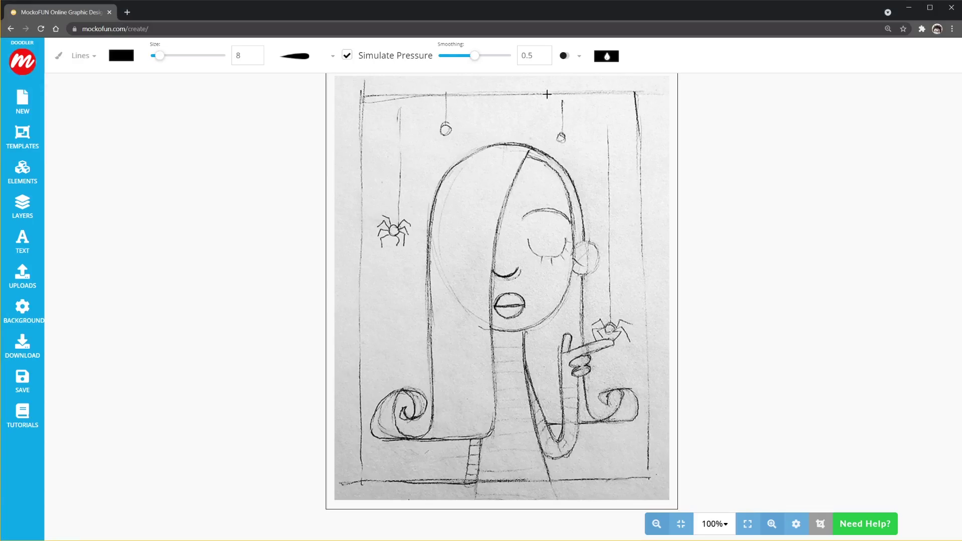
left_click(170, 57)
mouse_move(350, 167)
left_mouse_down()
mouse_move(382, 125)
mouse_move(428, 160)
mouse_move(383, 201)
left_mouse_up()
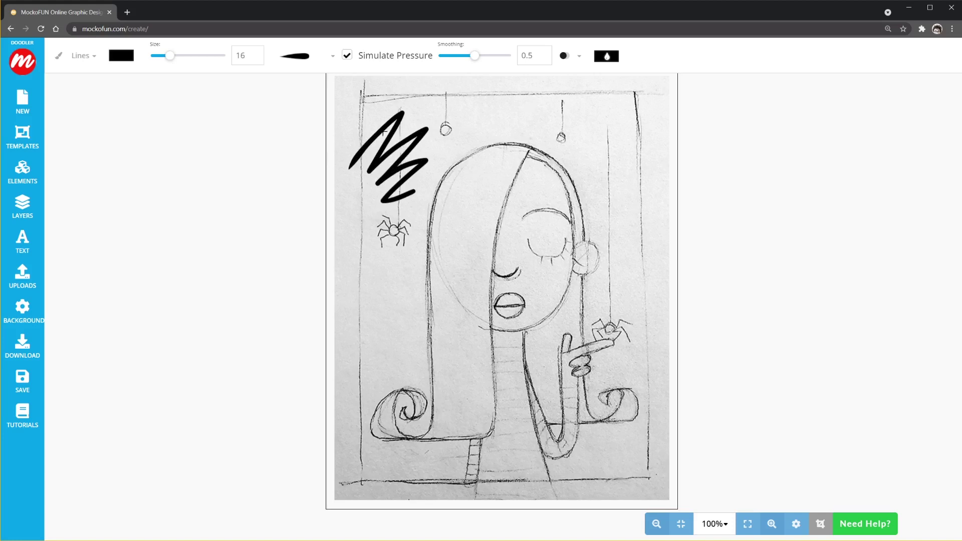
mouse_move(384, 132)
left_mouse_down()
mouse_move(426, 159)
mouse_move(473, 157)
left_mouse_up()
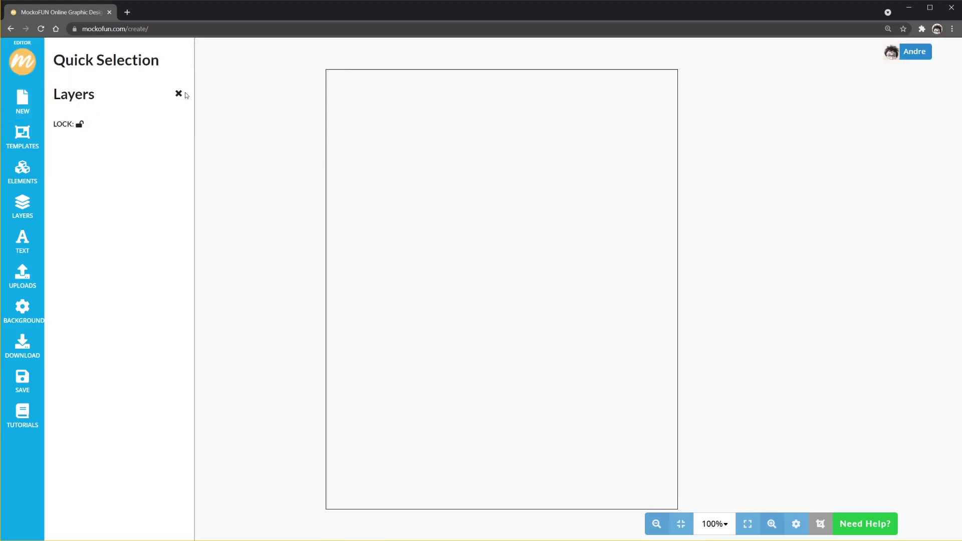
- Add the uploaded pencil sketch of the long-haired figure to the blank canvas and enlarge it to nearly fill the page
left_click(180, 94)
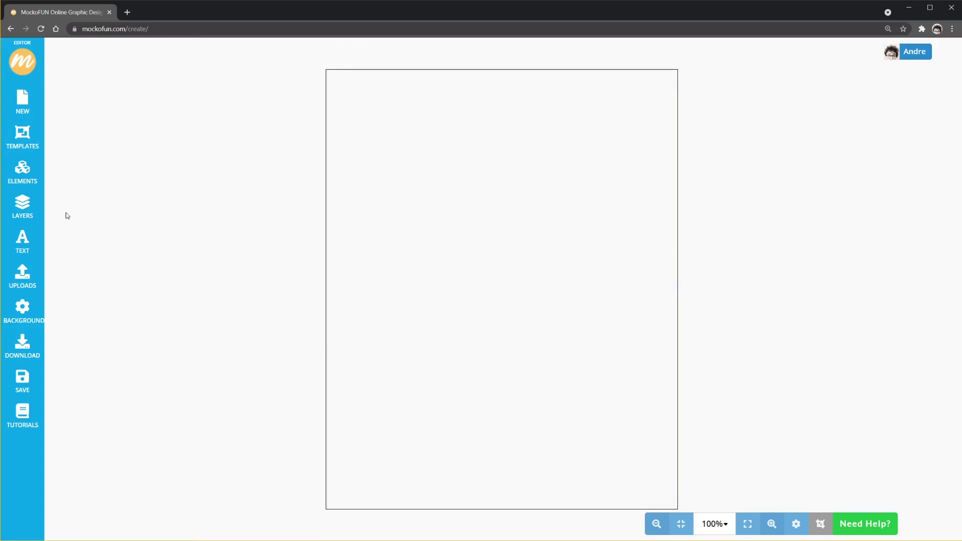
left_click(22, 277)
left_click(152, 266)
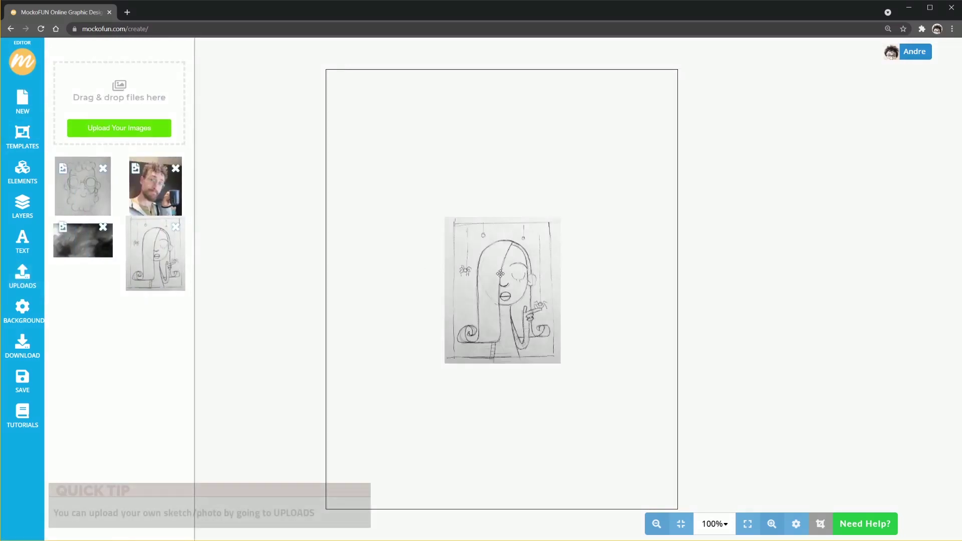
left_click_drag(501, 274, 392, 398)
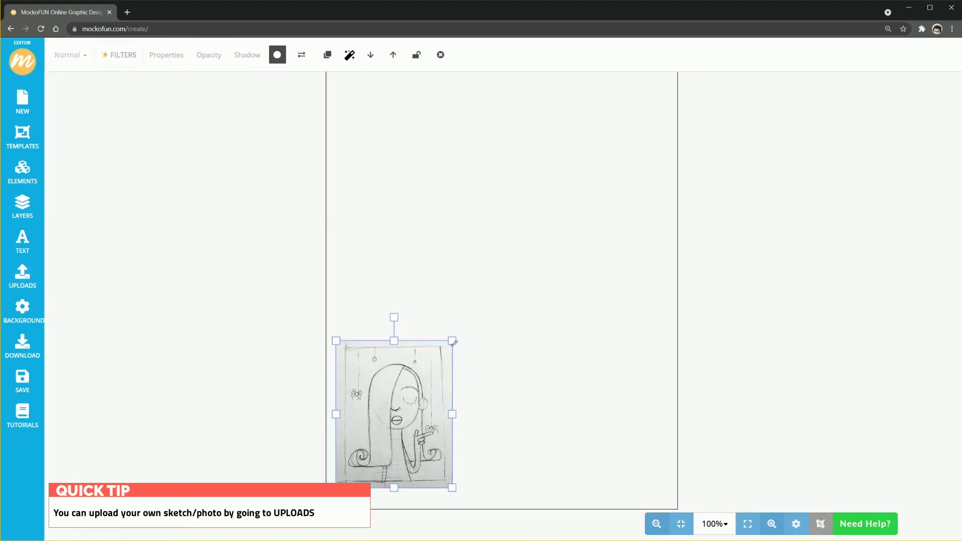
left_click_drag(454, 342, 671, 73)
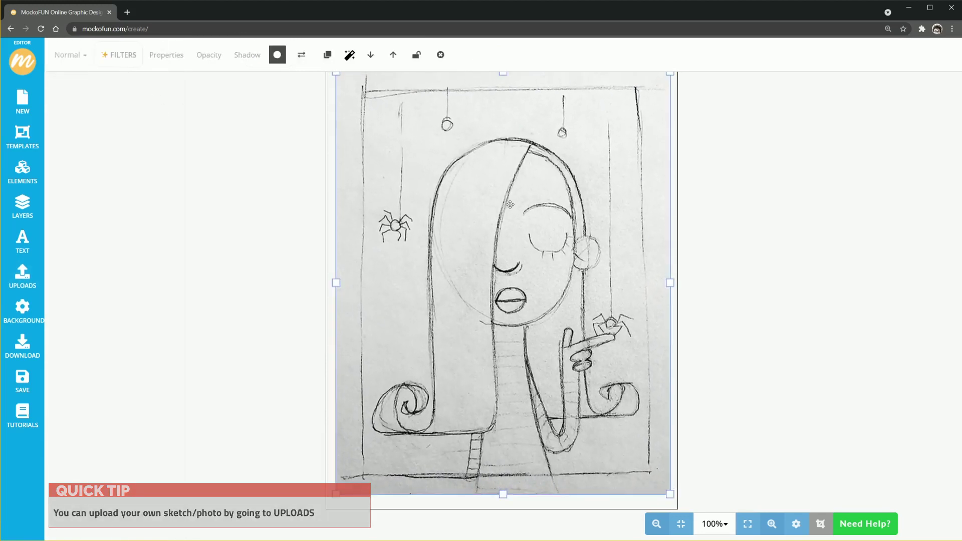
- Lower the sketch image's opacity to 0.22
left_click(211, 57)
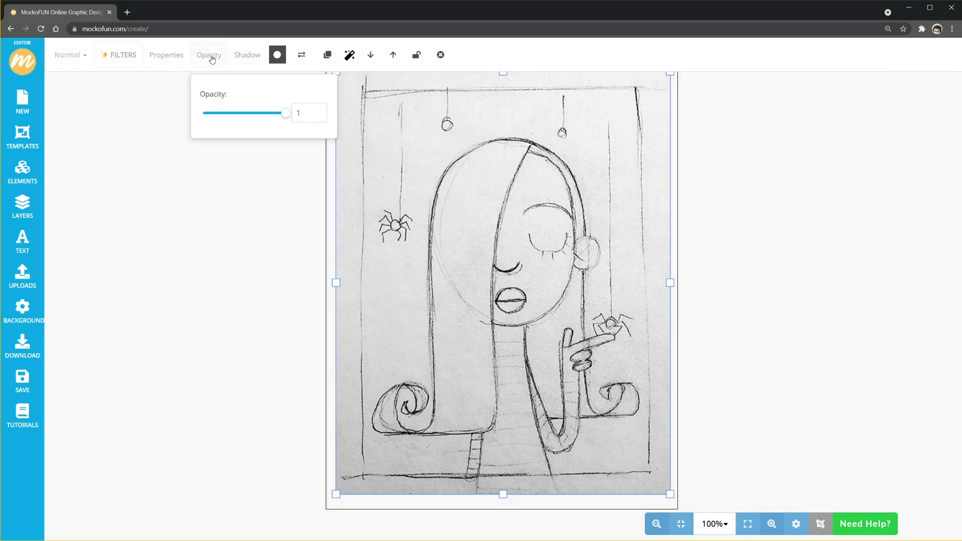
left_click_drag(286, 114, 223, 119)
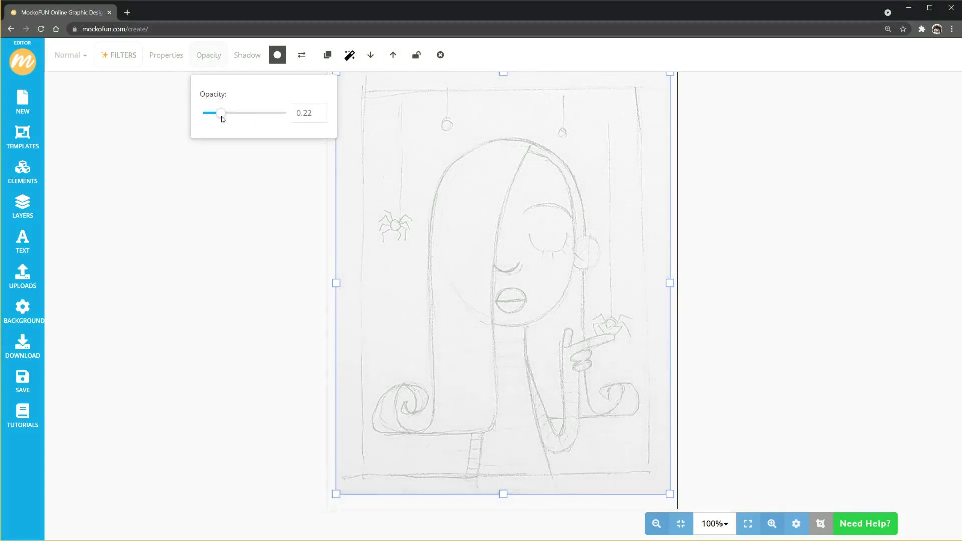
left_click(294, 272)
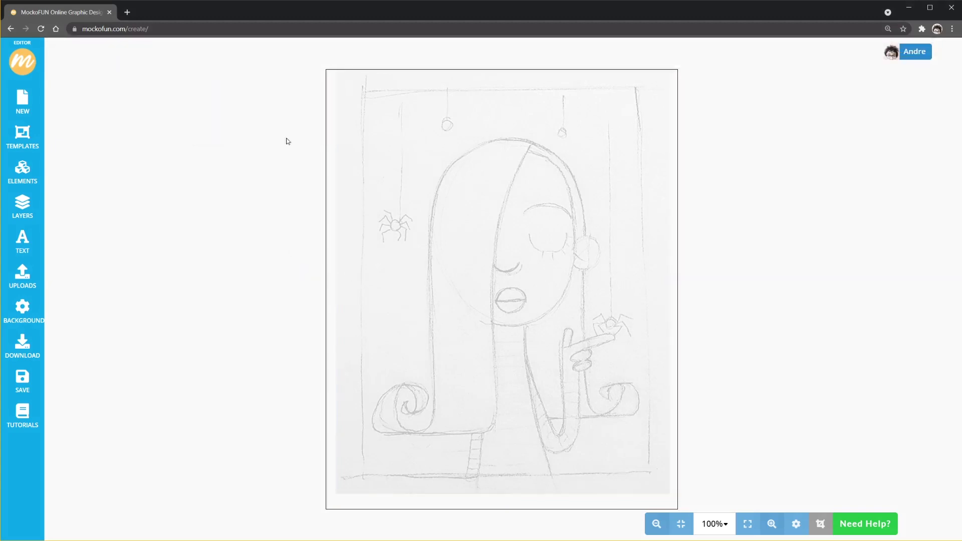
- Lock the sketch's image layer and switch from Editor to Doodler mode
left_click(22, 205)
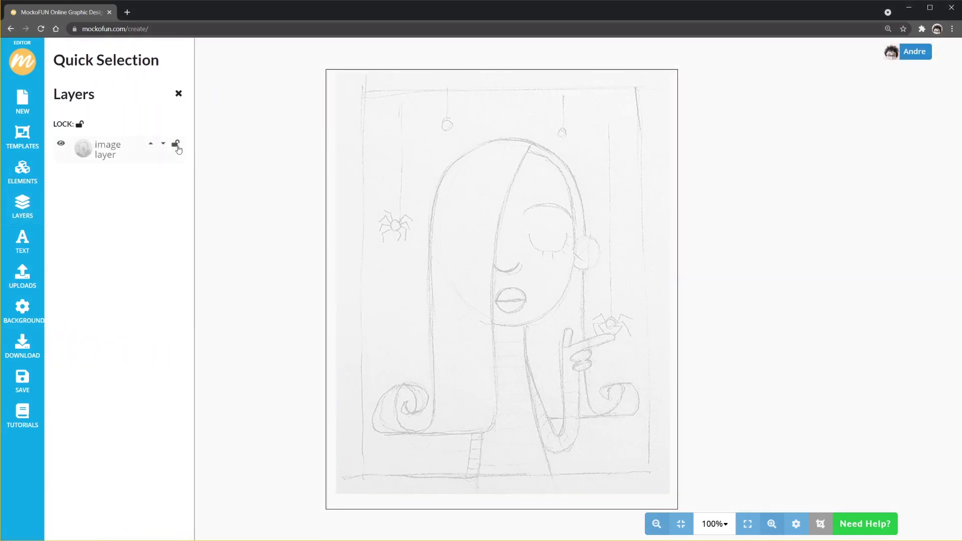
left_click(175, 145)
left_click(22, 61)
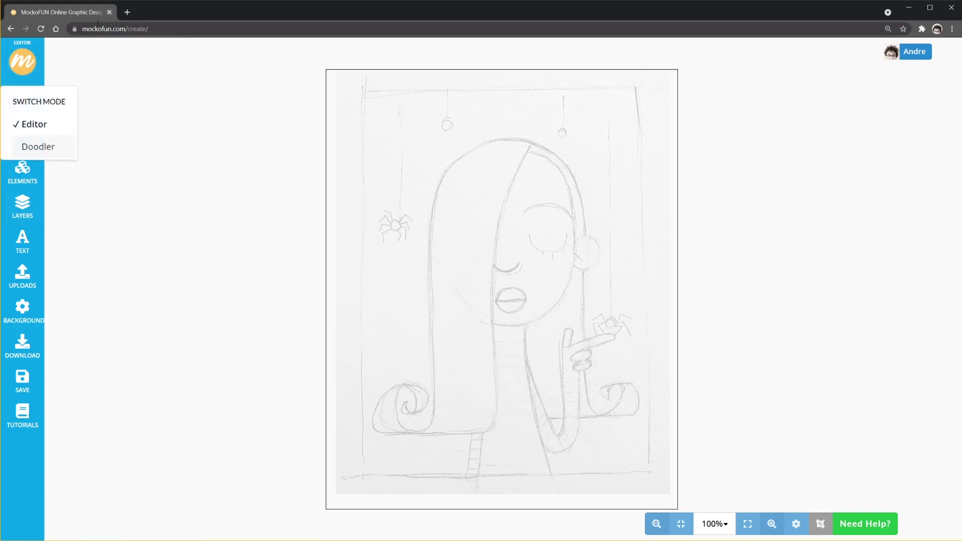
left_click(44, 149)
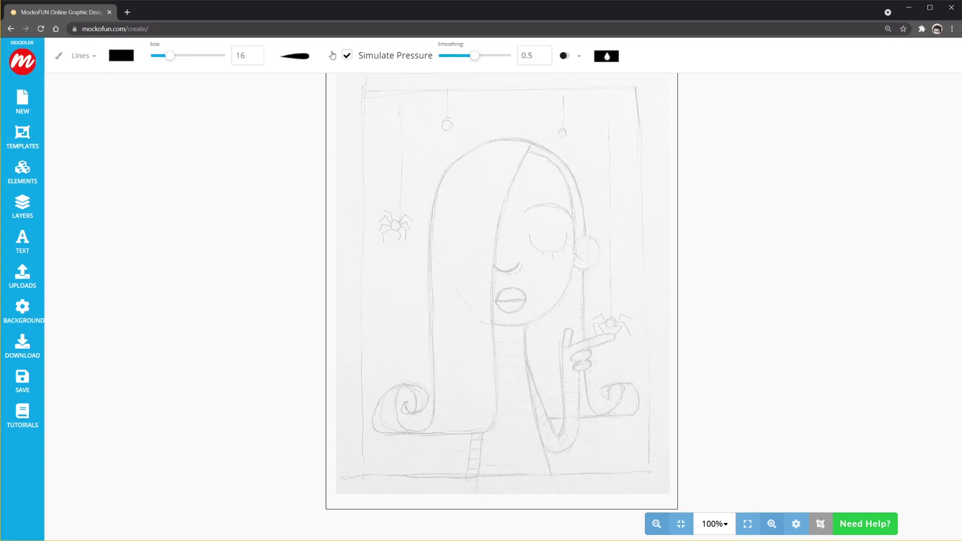
- Try the Lines brush with a black zigzag stroke over the hair and undo it
left_click(90, 57)
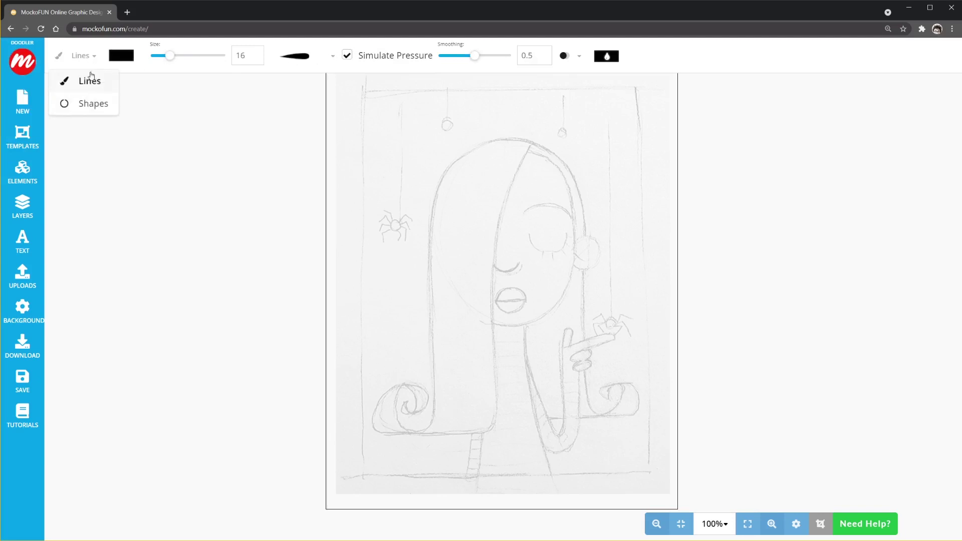
left_click(89, 84)
mouse_move(363, 196)
left_mouse_down()
mouse_move(445, 149)
mouse_move(514, 190)
left_mouse_up()
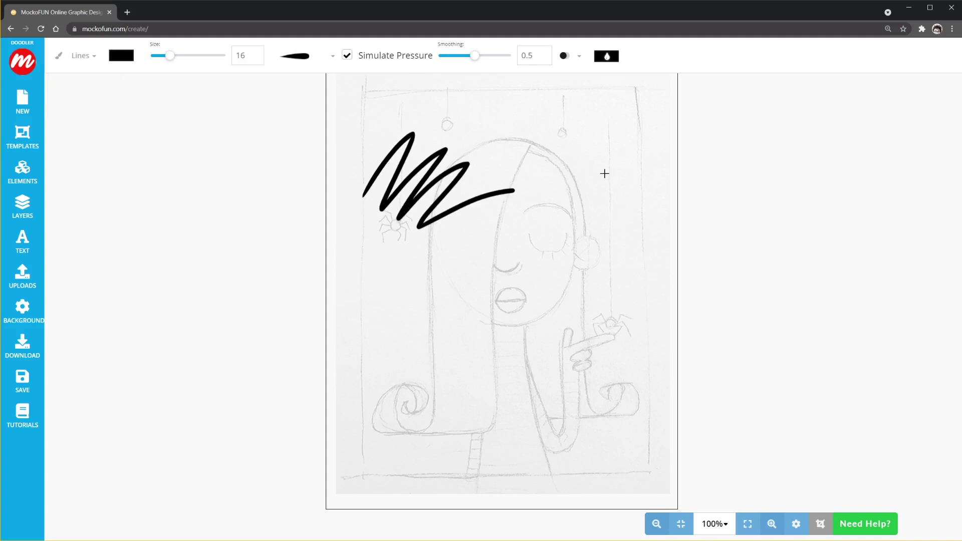
key("ctrl+z")
- Try the Shapes brush with a filled black blob over the hair, undo it and return to Lines
left_click(88, 56)
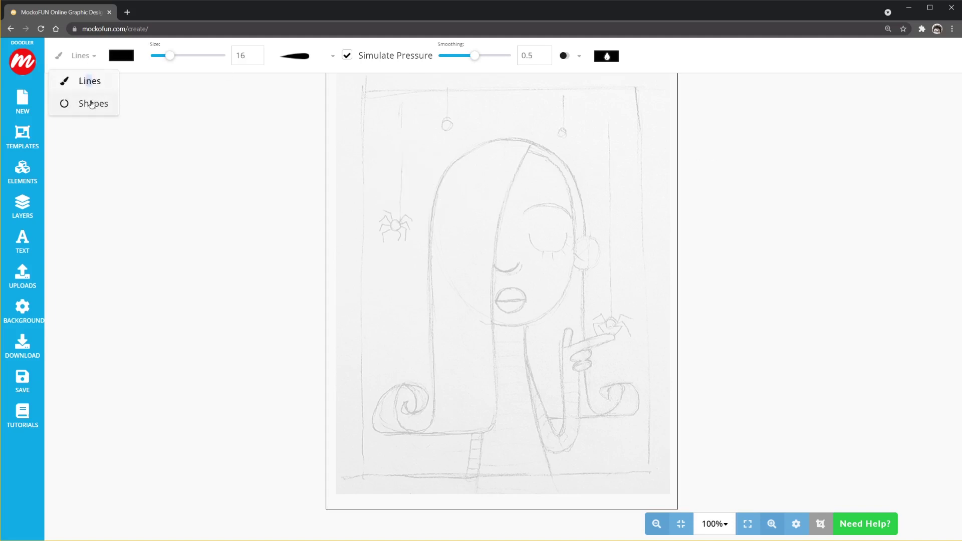
left_click(90, 100)
mouse_move(470, 166)
left_mouse_down()
mouse_move(394, 136)
mouse_move(384, 217)
mouse_move(441, 221)
mouse_move(471, 155)
left_mouse_up()
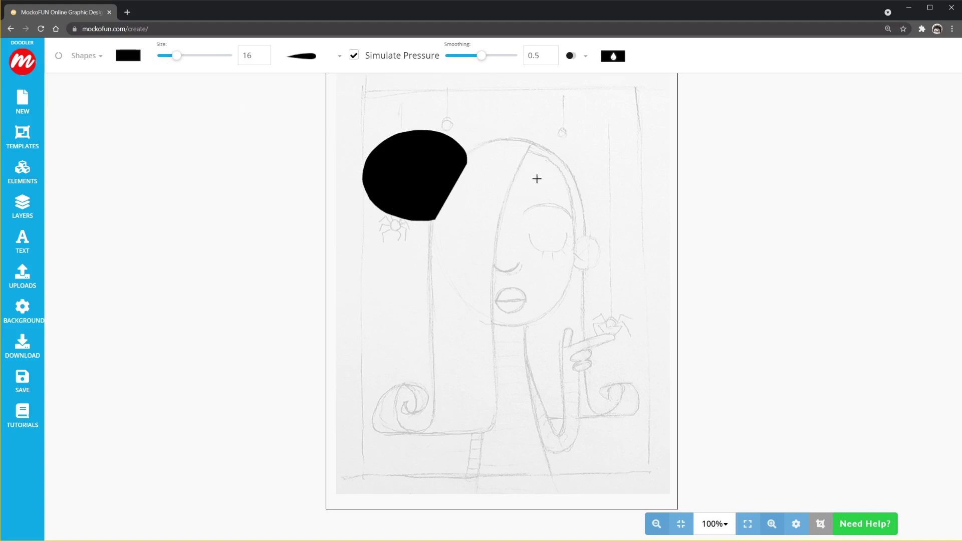
key("ctrl+z")
left_click(96, 56)
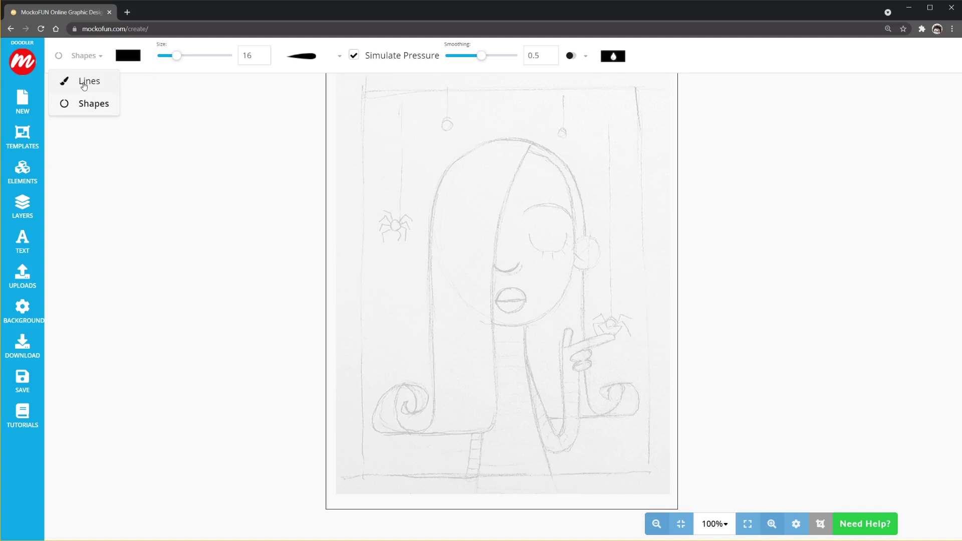
left_click(85, 83)
- Try the cream color #f4e4cd with a test scribble, undo it and restore the brush color to black
left_click(122, 60)
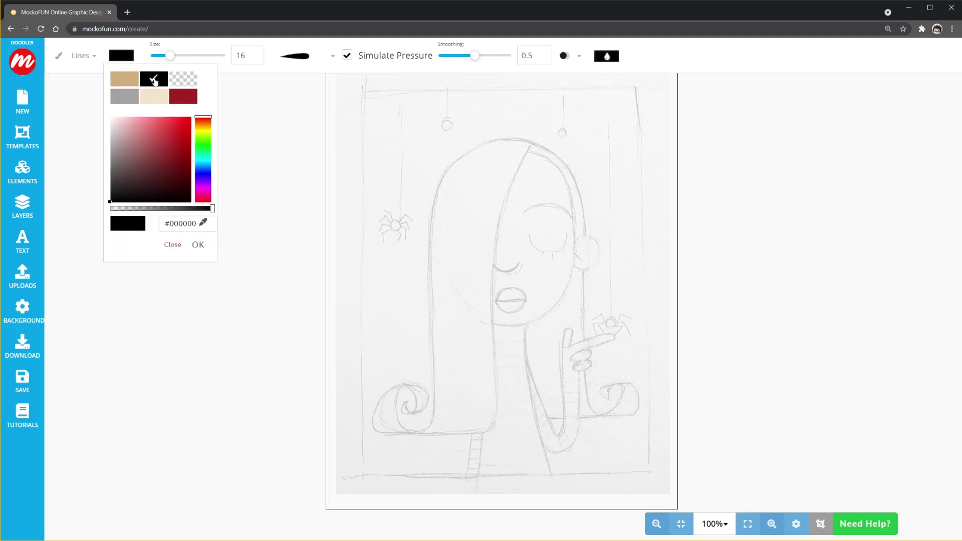
left_click(152, 99)
mouse_move(401, 208)
left_mouse_down()
mouse_move(476, 144)
mouse_move(455, 238)
left_mouse_up()
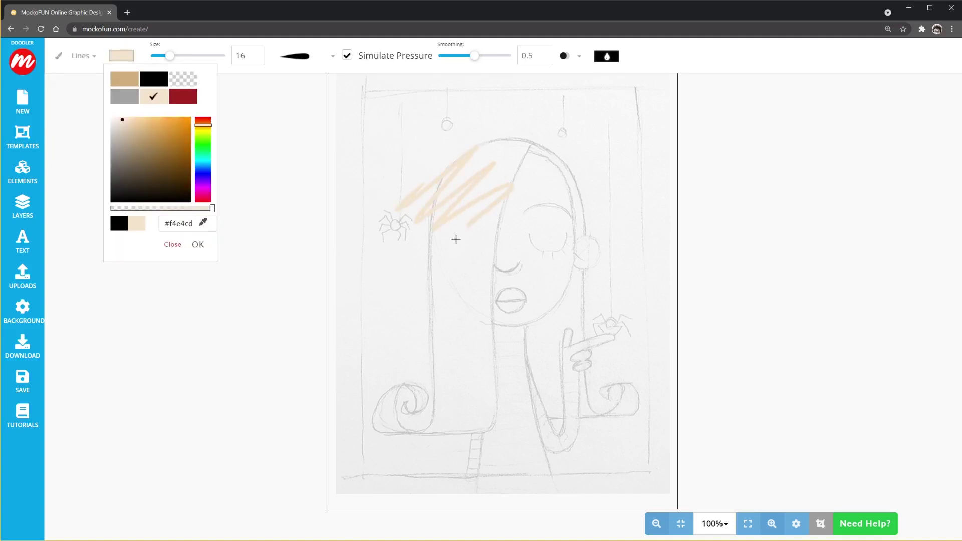
key("ctrl+z")
left_click(117, 65)
left_click(153, 78)
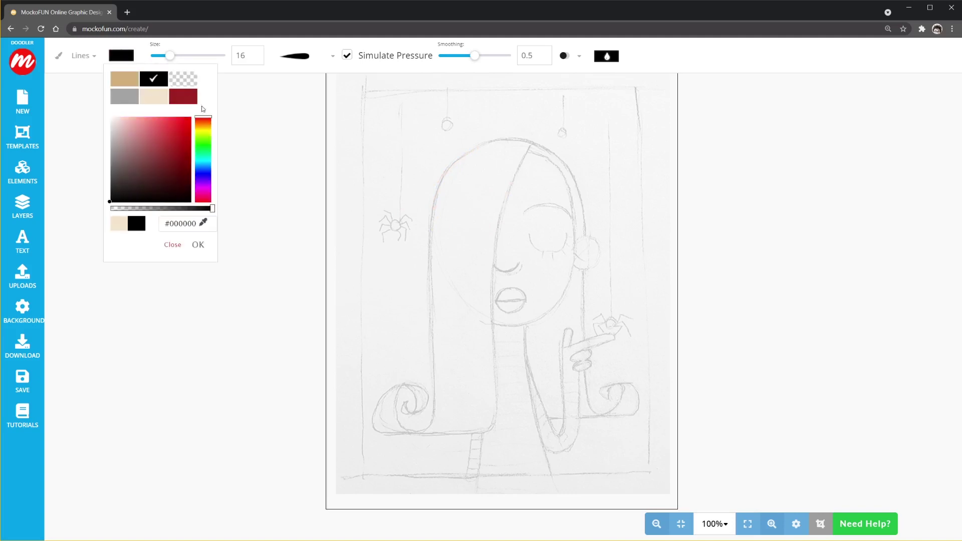
- Try a thin brush of size 6 with a scribble above the spider and undo it
left_click_drag(169, 56, 165, 55)
left_click(164, 58)
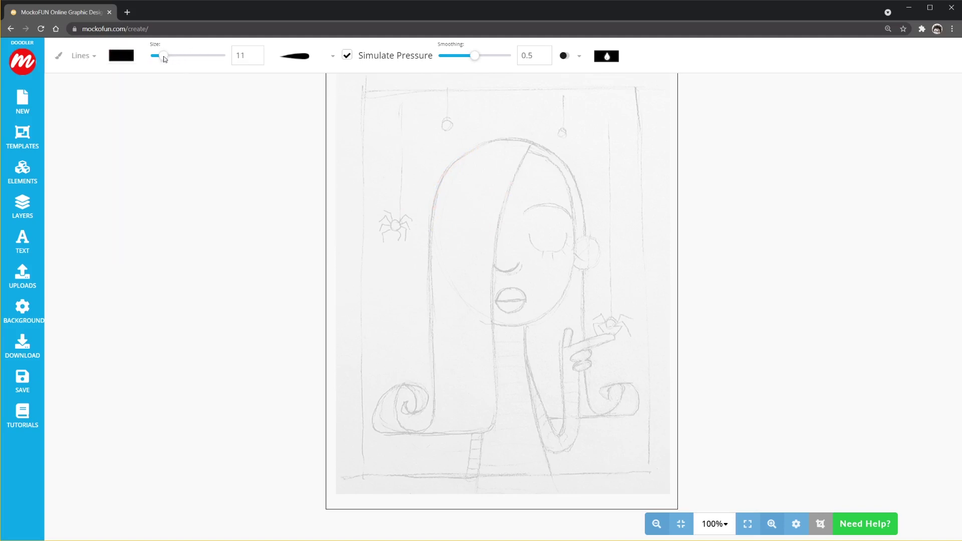
mouse_move(357, 142)
left_mouse_down()
mouse_move(360, 161)
mouse_move(395, 151)
mouse_move(413, 158)
left_mouse_up()
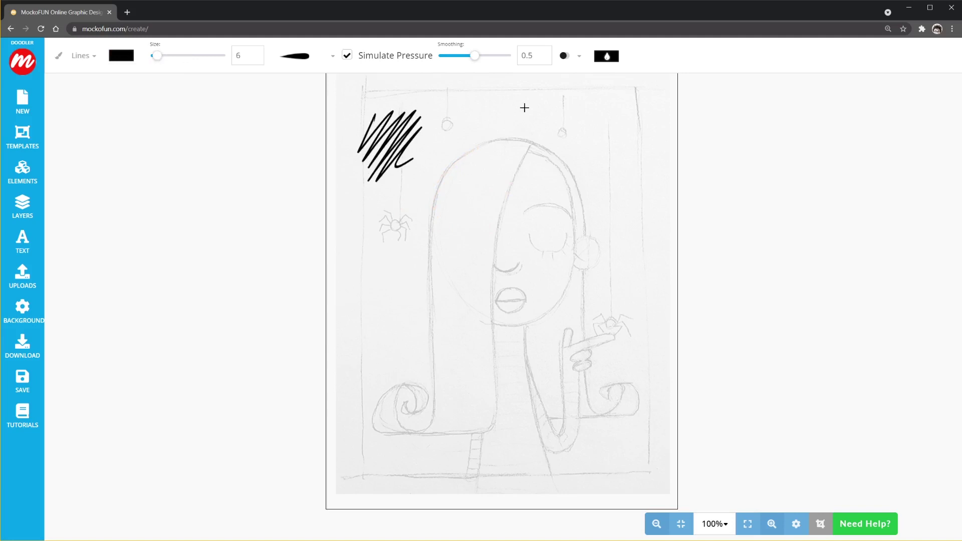
key("ctrl+z")
- Try a stroke at brush size 38 and another at a much smaller size, undoing each
left_click(199, 54)
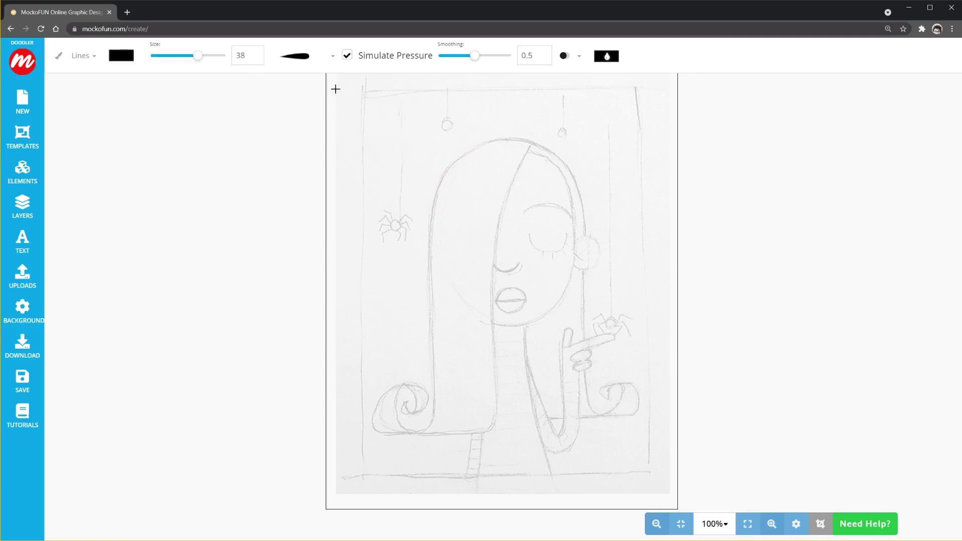
mouse_move(447, 131)
left_mouse_down()
mouse_move(476, 125)
mouse_move(522, 182)
left_mouse_up()
key("ctrl+z")
left_click_drag(203, 58, 160, 56)
left_click_drag(383, 157, 399, 189)
key("ctrl+z")
- Set the brush size to 12, testing it with a short scribble and undoing the scribble
left_click_drag(161, 61, 165, 62)
left_click_drag(387, 133, 401, 191)
key("ctrl+z")
- Choose the brush profile with a pointed start and thick end, try three curved strokes across the hair and undo them
left_click(329, 64)
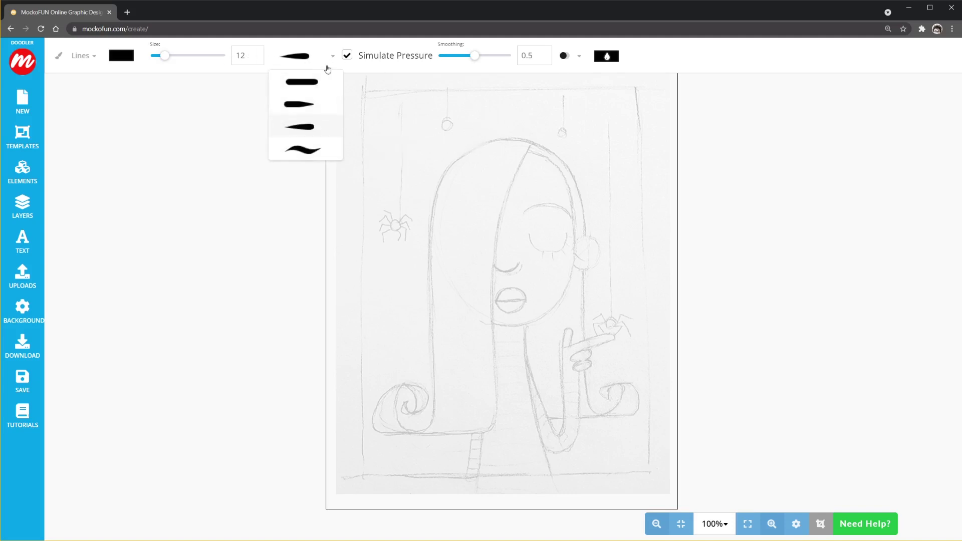
left_click(310, 131)
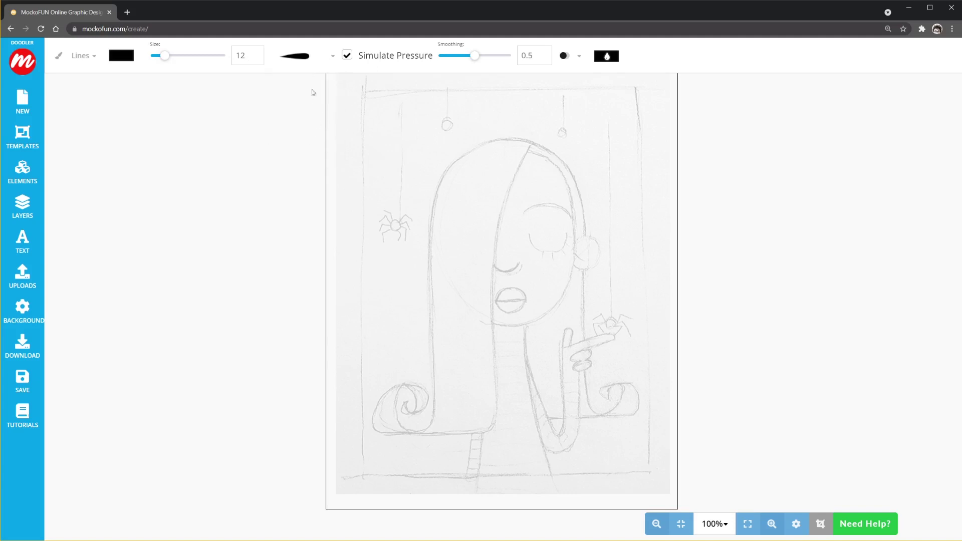
left_click_drag(349, 178, 590, 111)
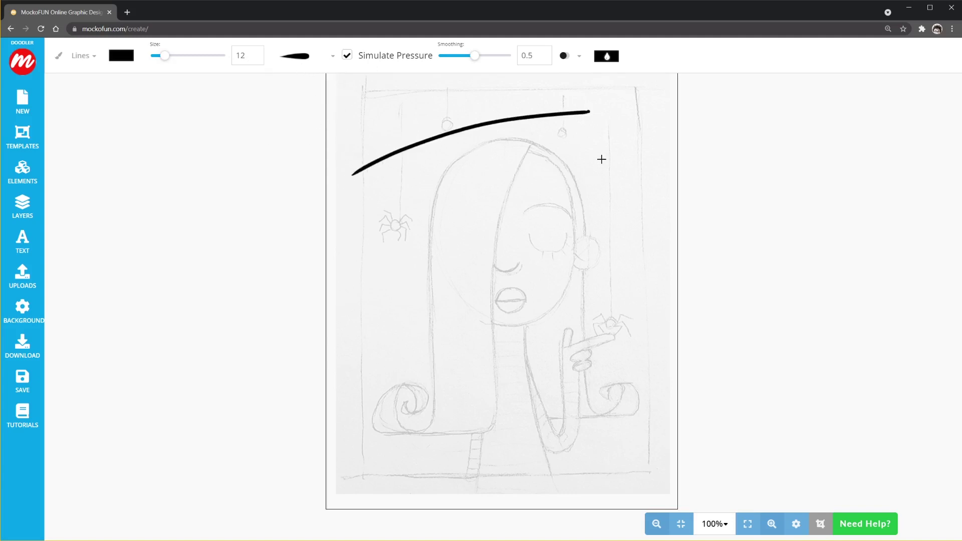
left_click_drag(396, 192, 533, 159)
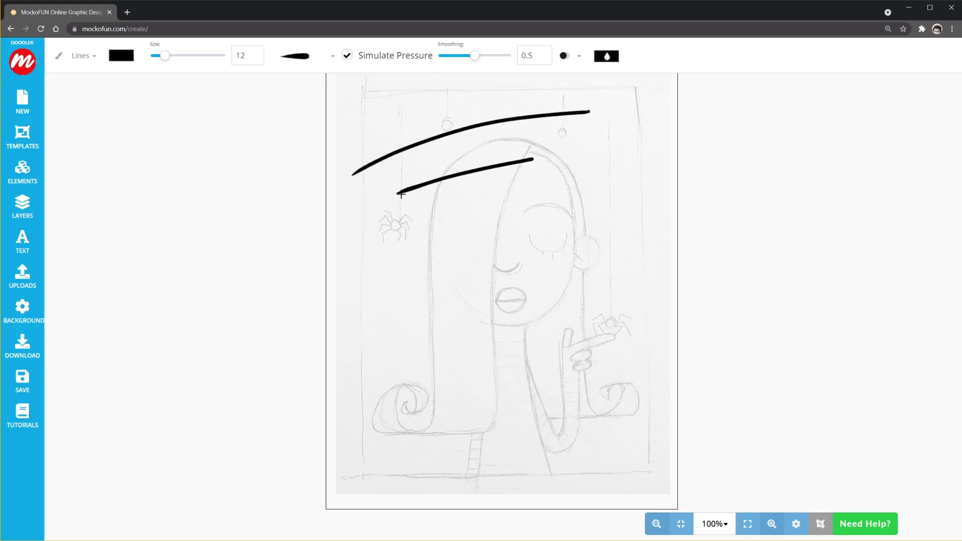
left_click_drag(434, 224, 495, 202)
key("ctrl+z")
key("ctrl+z")
key("ctrl+z")
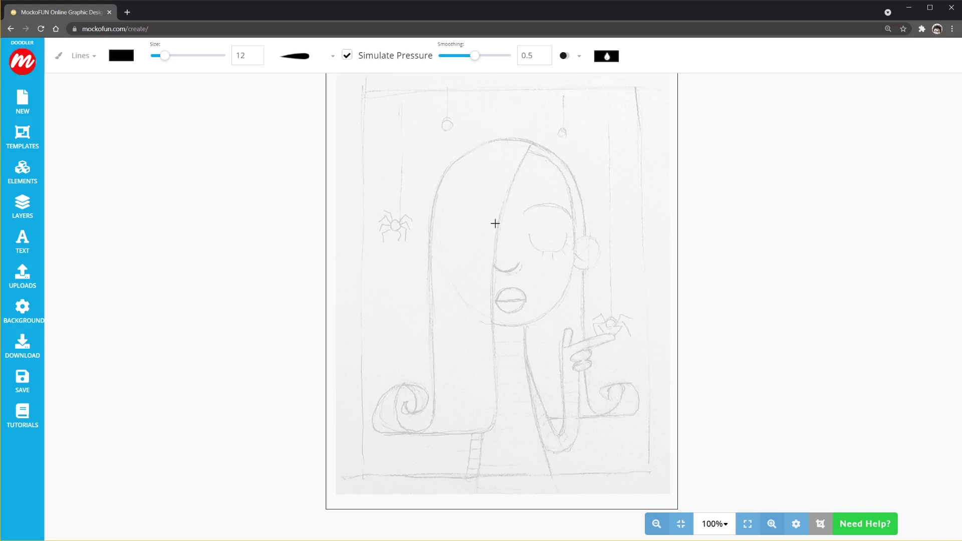
- Try a stroke above the head with Simulate Pressure disabled, undo it and re-enable Simulate Pressure
left_click(348, 55)
left_click_drag(368, 155, 500, 133)
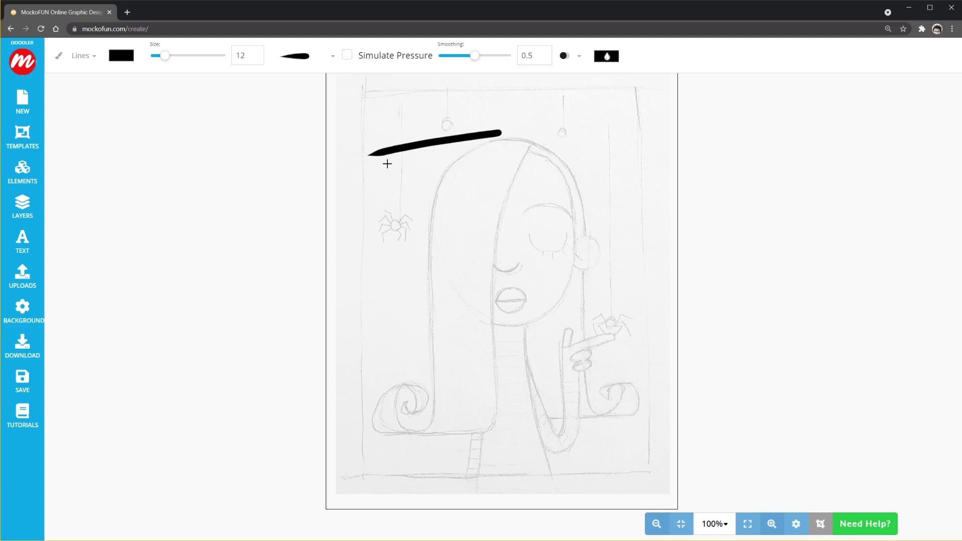
key("ctrl+z")
left_click(347, 56)
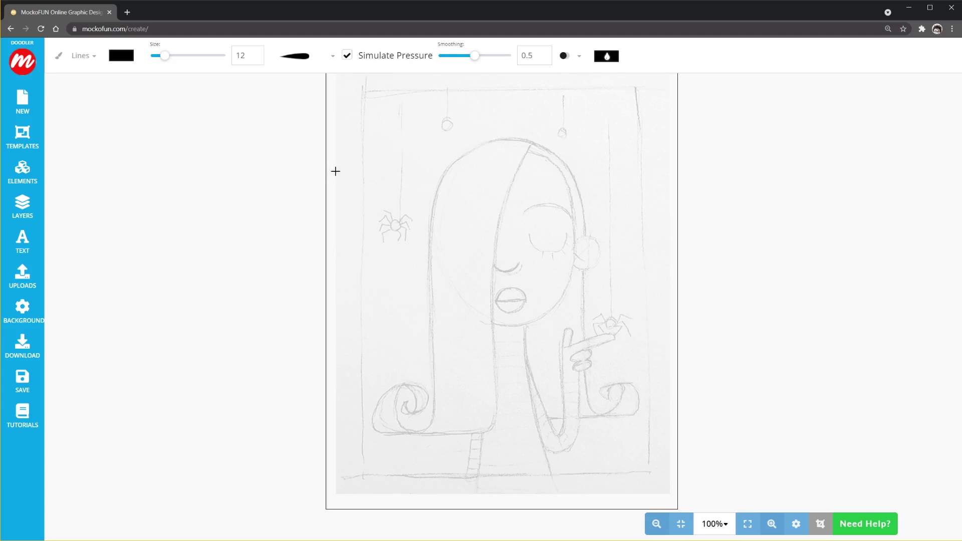
- Draw three progressively shorter, nearly horizontal test strokes across the head with Simulate Pressure enabled
left_click_drag(351, 169, 599, 141)
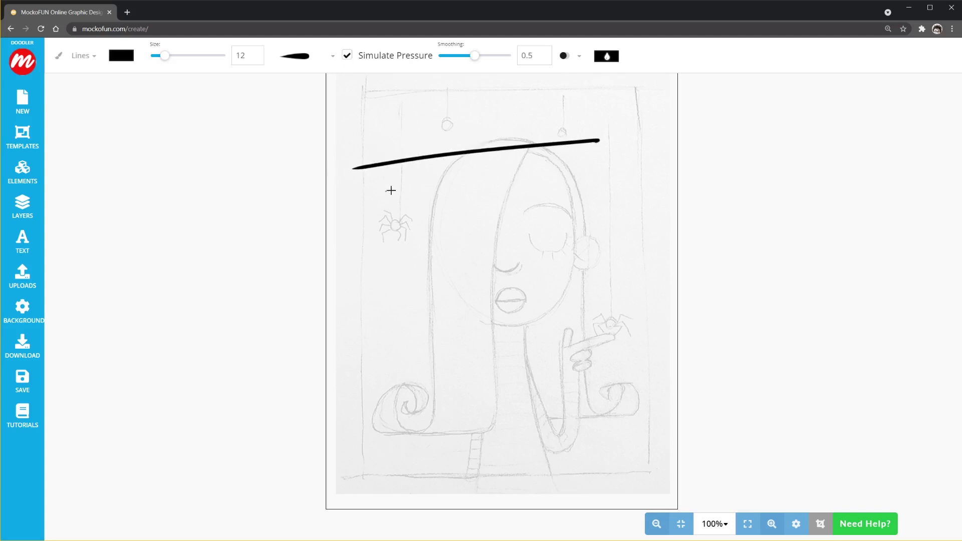
left_click_drag(388, 191, 545, 180)
left_click_drag(423, 218, 510, 209)
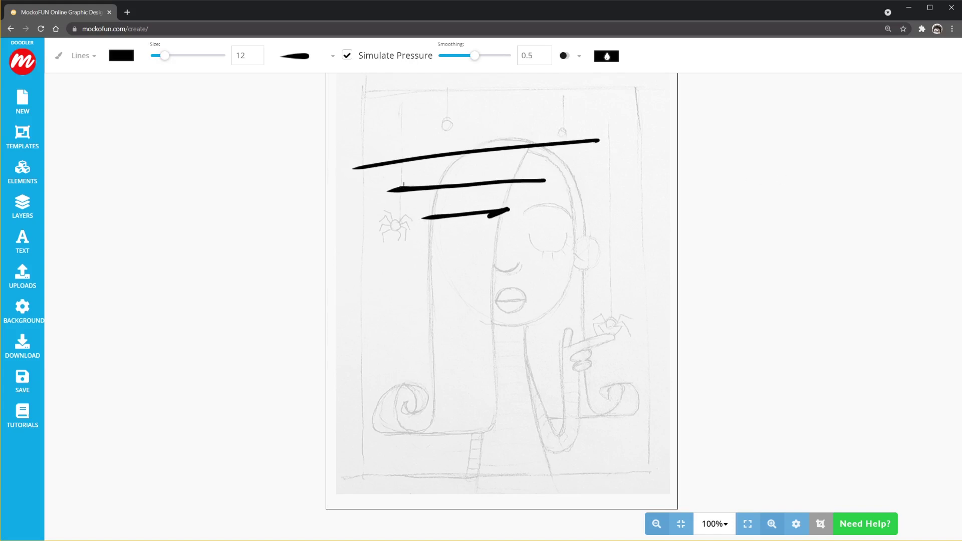
- Undo the three test strokes across the head
key("ctrl+z")
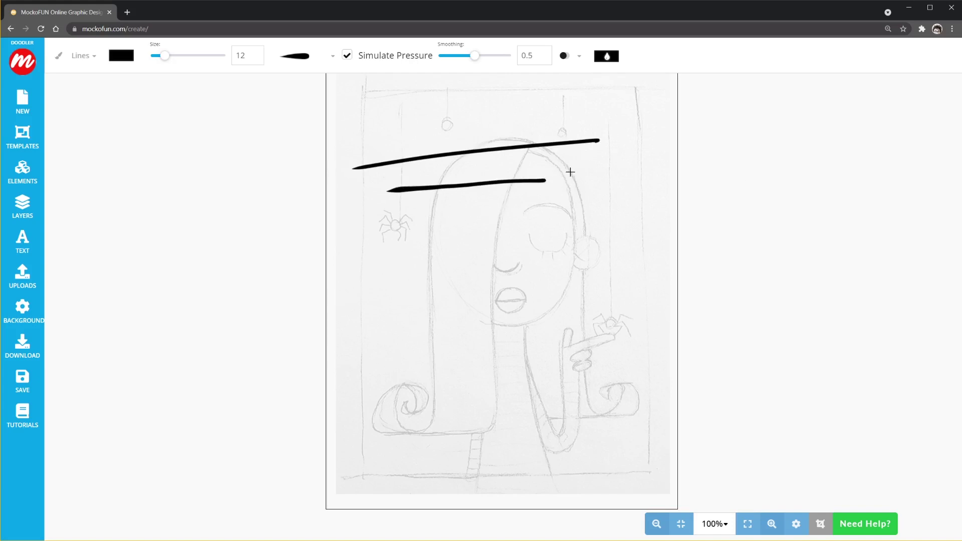
key("ctrl+z")
key("ctrl+z")
- Compare smoothing values of 0.05 and 0.65 by drawing a short test stroke with each near the head, and undo both strokes
left_click_drag(475, 56, 450, 61)
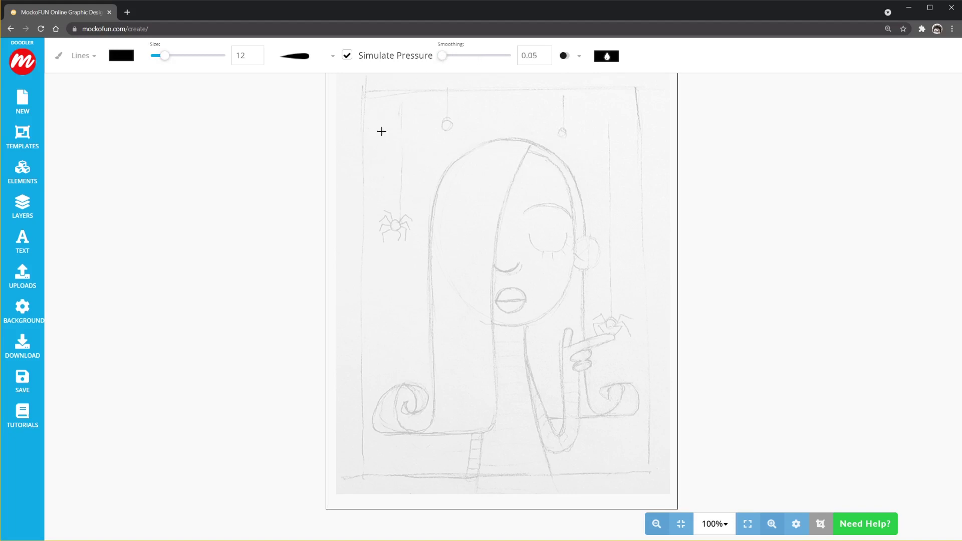
left_click_drag(356, 161, 429, 161)
left_click(486, 55)
left_click_drag(455, 130, 529, 137)
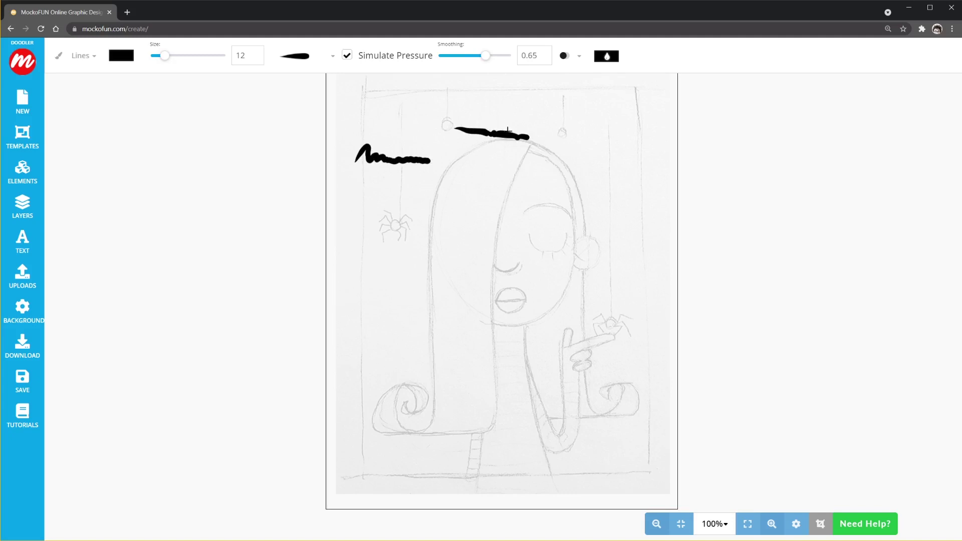
key("ctrl+z")
key("ctrl+z")
- Set the brush smoothing to 0.30 and the paint mode to Paint Over
left_click(460, 55)
left_click(580, 56)
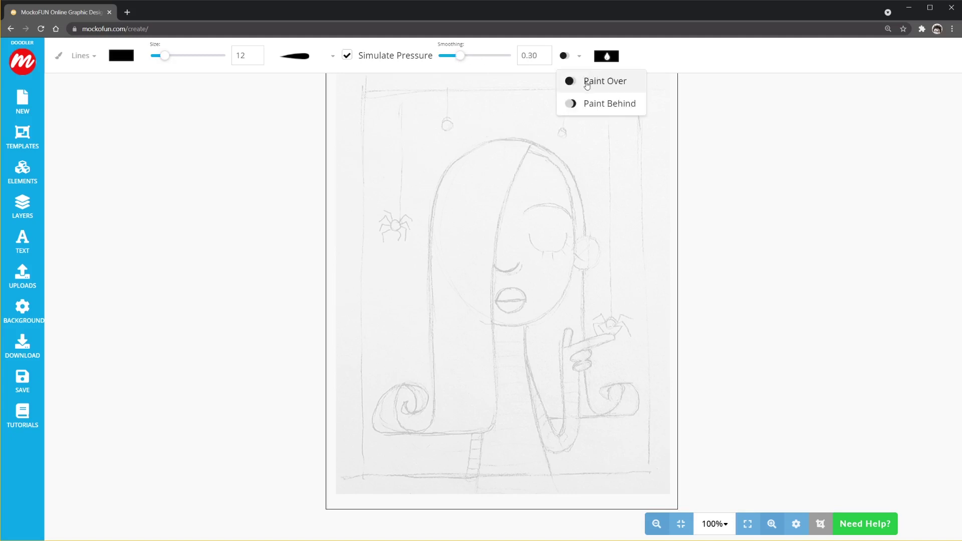
left_click(585, 88)
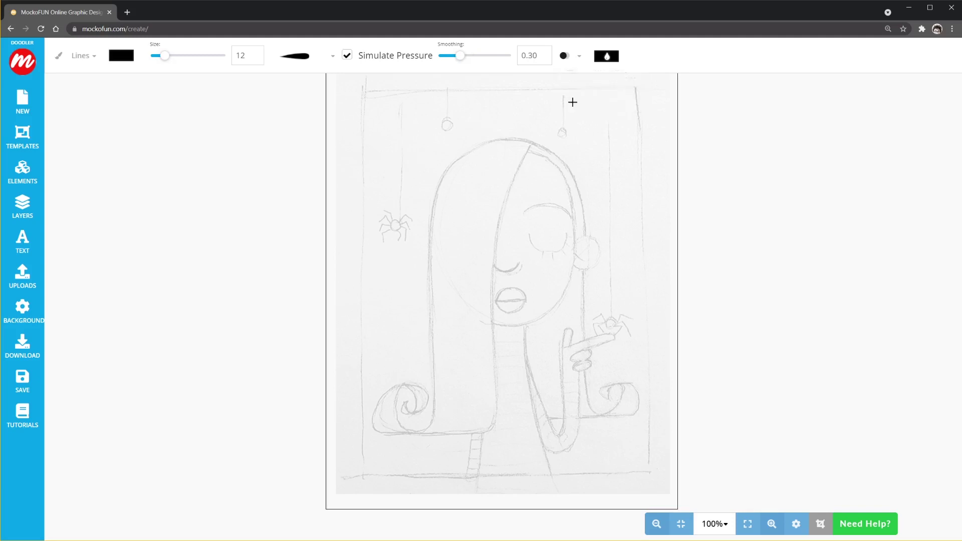
- Try Paint Behind mode by drawing a black circle on the hair, scribbling beige inside it, and undo both strokes
mouse_move(497, 156)
left_mouse_down()
mouse_move(441, 170)
mouse_move(511, 173)
mouse_move(507, 145)
left_mouse_up()
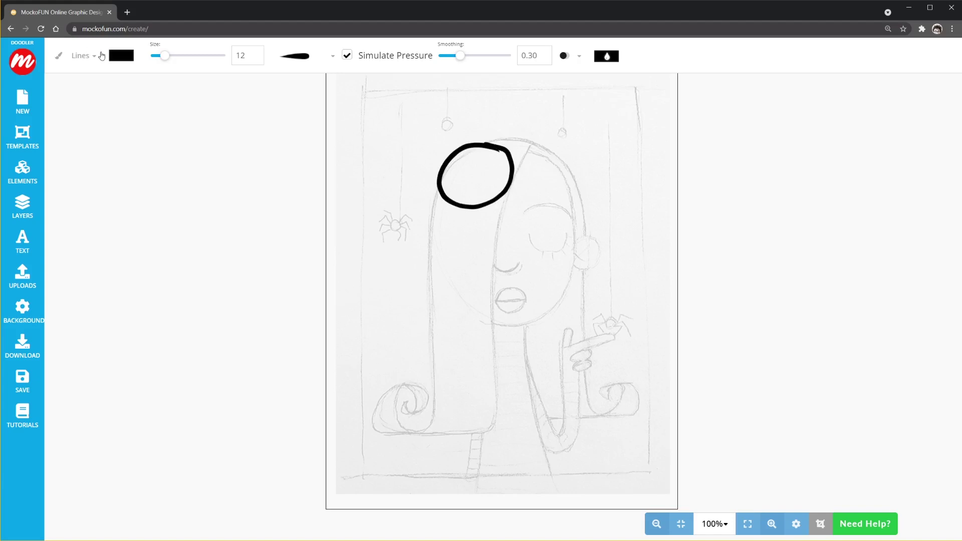
left_click(120, 56)
left_click(166, 101)
left_click(580, 56)
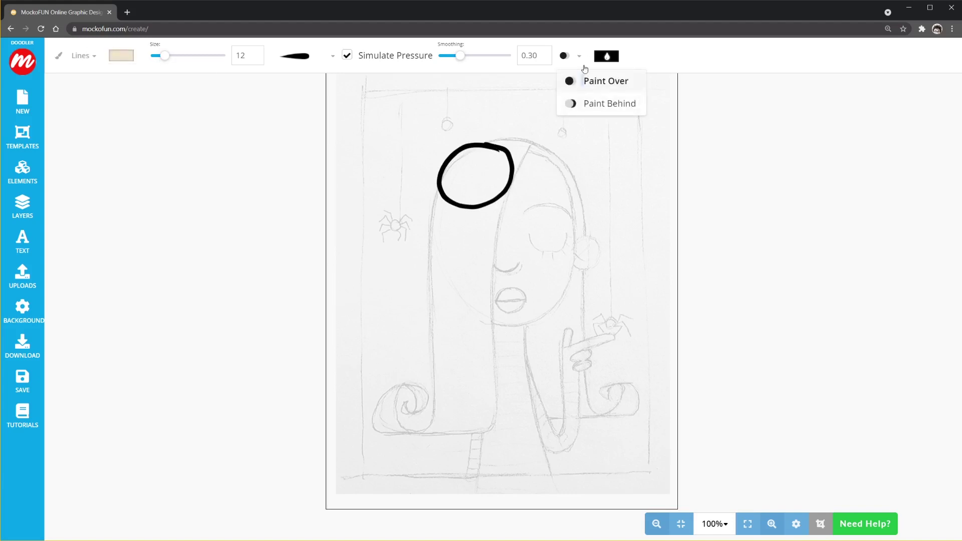
left_click(594, 101)
mouse_move(467, 166)
left_mouse_down()
mouse_move(444, 181)
mouse_move(457, 161)
mouse_move(471, 171)
mouse_move(494, 156)
left_mouse_up()
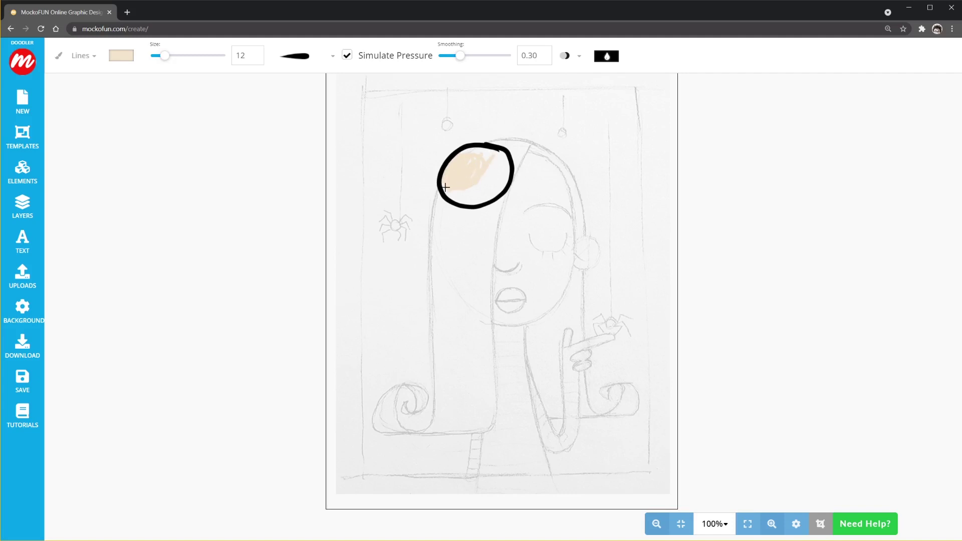
key("ctrl+z")
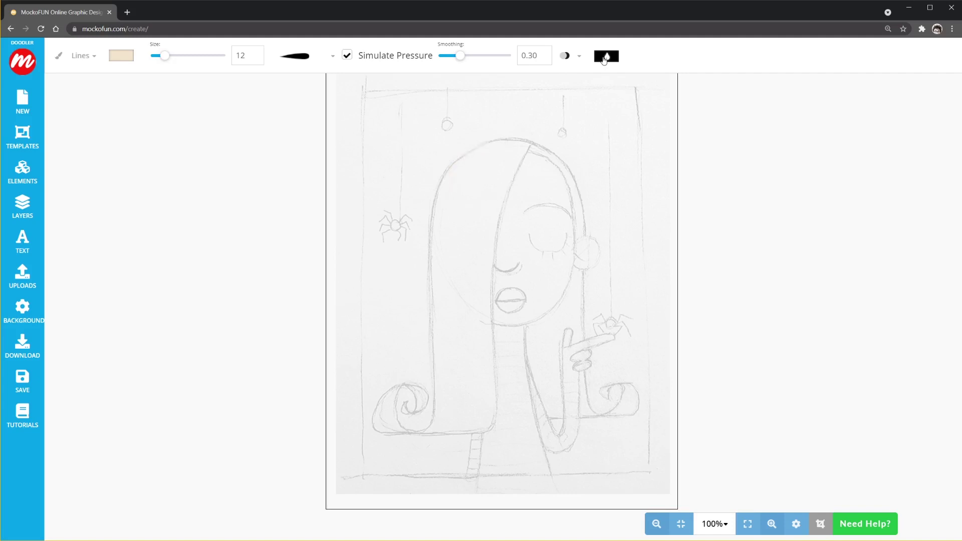
- Set the droplet colour to dark red #a22323
left_click(607, 56)
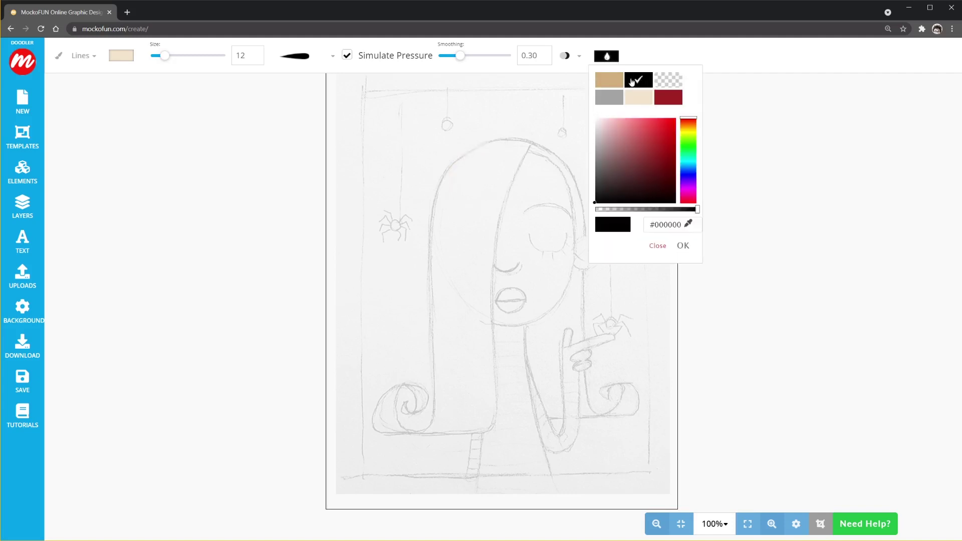
left_click(664, 99)
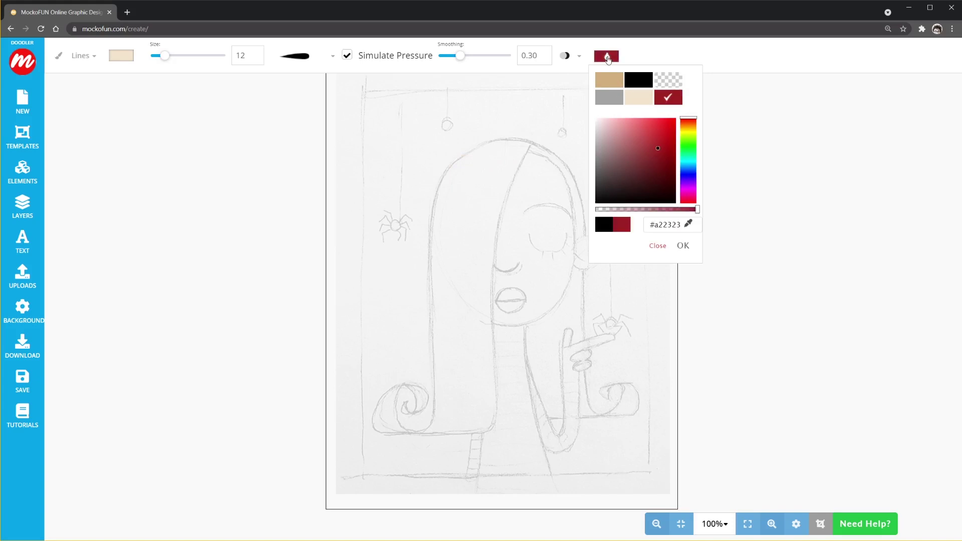
mouse_move(606, 59)
left_mouse_down()
mouse_move(490, 197)
mouse_move(605, 60)
left_mouse_up()
left_click(607, 57)
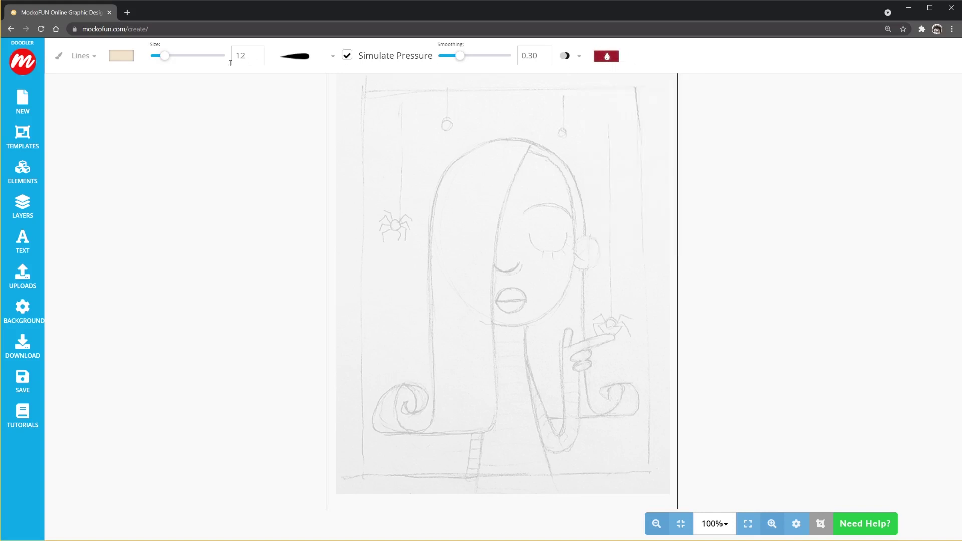
- Set the brush colour to black and the paint mode to Paint Over
left_click(121, 55)
left_click(156, 81)
left_click(568, 58)
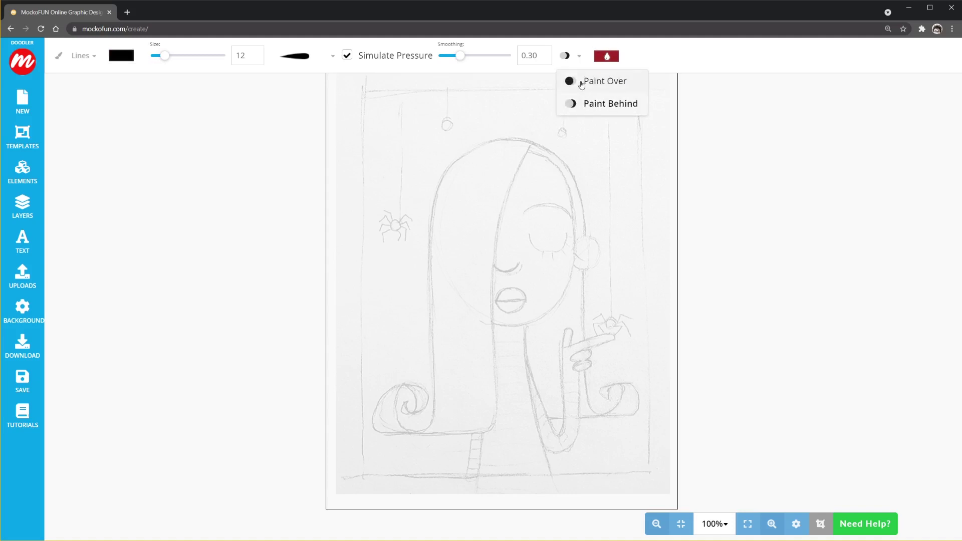
left_click(579, 81)
- Try two strokes along the hair's left outer edge with smoothing 0.30 and undo each one
left_click_drag(489, 146, 433, 251)
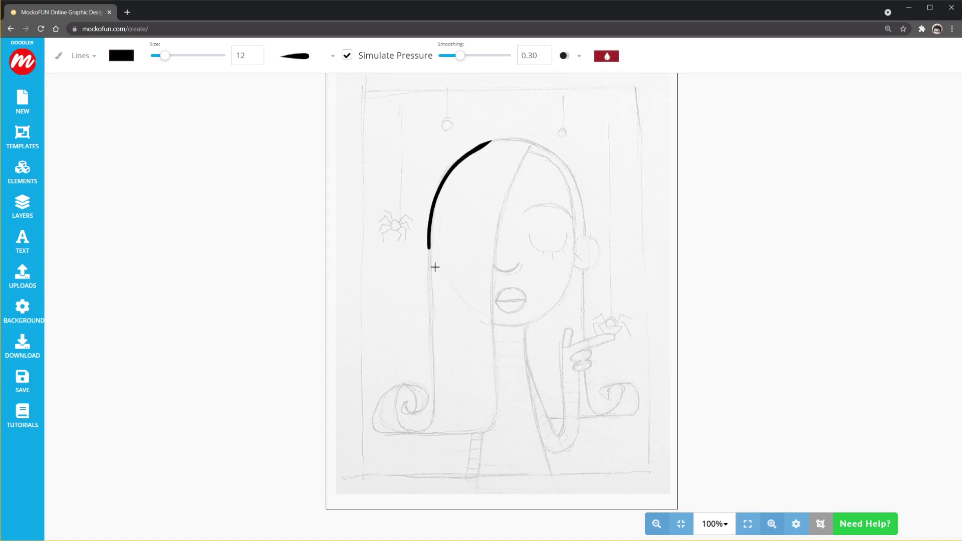
key("ctrl+z")
mouse_move(466, 151)
left_mouse_down()
mouse_move(434, 219)
mouse_move(431, 281)
left_mouse_up()
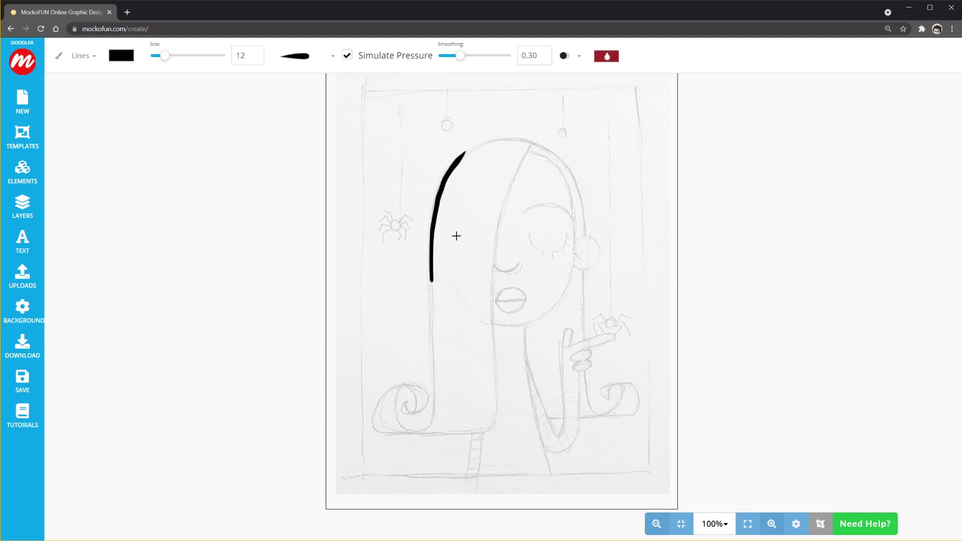
key("ctrl+z")
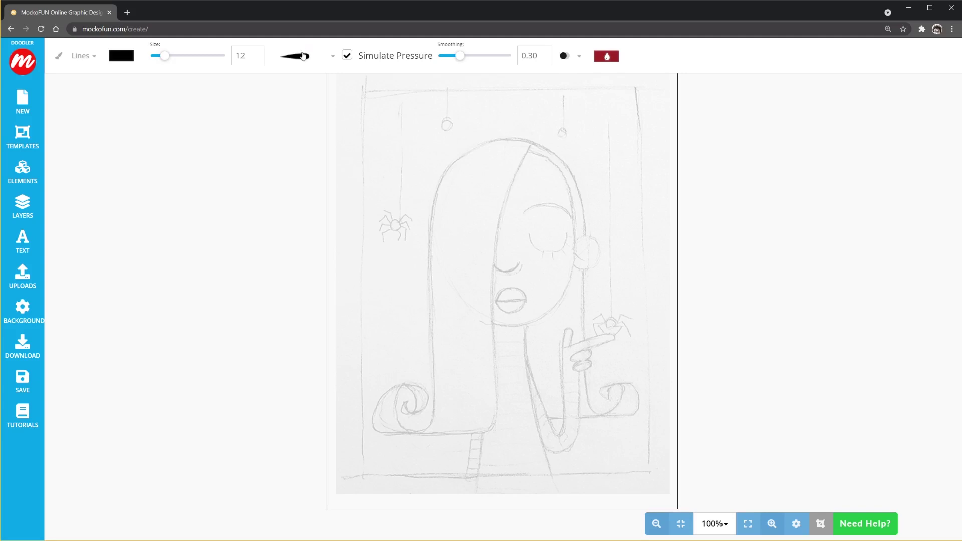
- Set the smoothing to 0.55 and the brush size to 7, testing each on the hair's left edge and undoing the strokes
left_click(478, 59)
mouse_move(498, 140)
left_mouse_down()
mouse_move(458, 160)
mouse_move(432, 198)
mouse_move(430, 327)
left_mouse_up()
key("ctrl+z")
left_click_drag(164, 59, 161, 59)
left_click_drag(486, 139, 436, 231)
key("ctrl+z")
- Try three strokes down the hair parting beside the face and undo each one
left_click_drag(530, 149, 504, 234)
key("ctrl+z")
left_click_drag(530, 147, 505, 192)
key("ctrl+z")
left_click_drag(526, 148, 495, 292)
key("ctrl+z")
- Trace the hair parting beside the face down to the lower corner, along the bottom edge and around the outer left curl
left_click_drag(531, 146, 492, 389)
key("ctrl+z")
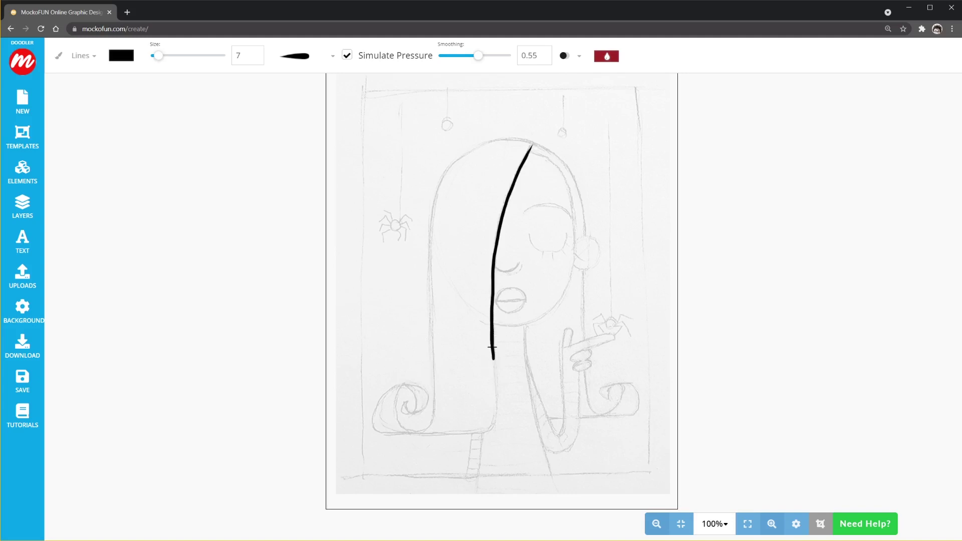
left_click_drag(493, 346, 473, 433)
mouse_move(383, 433)
left_mouse_down()
mouse_move(473, 432)
mouse_move(385, 389)
mouse_move(412, 382)
mouse_move(427, 394)
mouse_move(415, 416)
mouse_move(404, 405)
left_mouse_up()
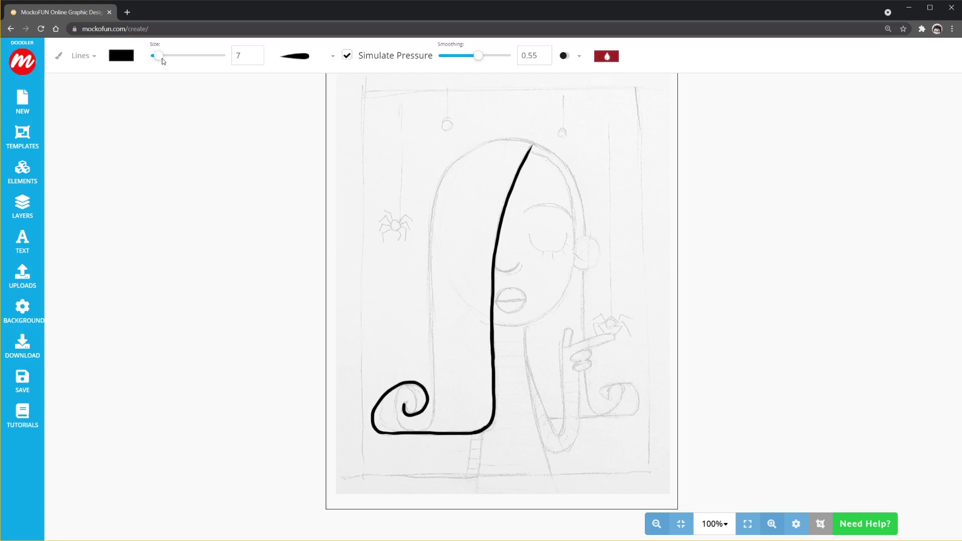
- Set the brush size to 5 and trace the inner left curl and the hair's left outer edge, redoing the edge stroke once
left_click_drag(161, 61, 157, 60)
mouse_move(414, 408)
left_mouse_down()
mouse_move(396, 395)
mouse_move(401, 428)
mouse_move(436, 409)
left_mouse_up()
mouse_move(479, 145)
left_mouse_down()
mouse_move(430, 250)
mouse_move(433, 335)
left_mouse_up()
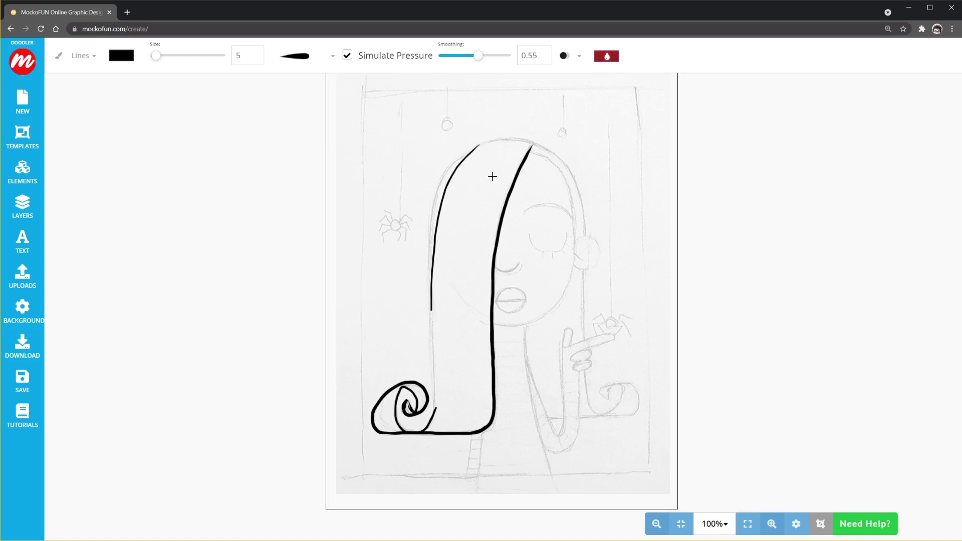
key("ctrl+z")
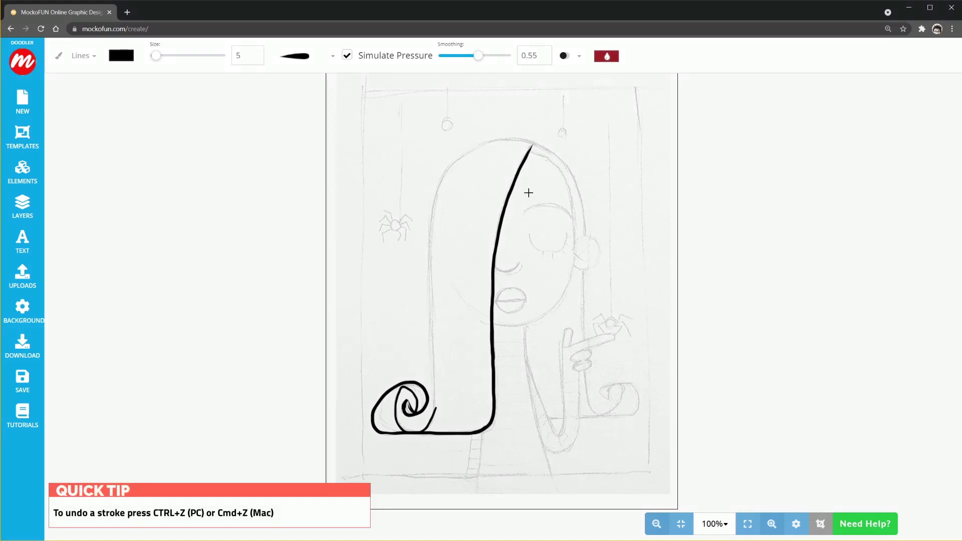
mouse_move(477, 146)
left_mouse_down()
mouse_move(431, 228)
mouse_move(431, 421)
left_mouse_up()
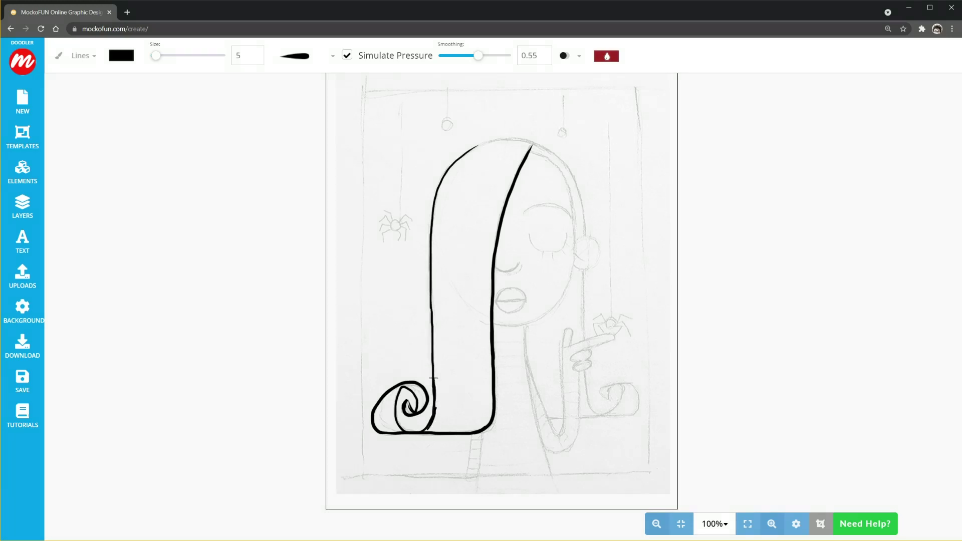
mouse_move(433, 356)
left_mouse_down()
mouse_move(431, 269)
mouse_move(433, 381)
left_mouse_up()
- Trace the top of the head, the face outline with the right hairline, and the ear
mouse_move(454, 162)
left_mouse_down()
mouse_move(472, 148)
mouse_move(585, 236)
left_mouse_up()
mouse_move(493, 326)
left_mouse_down()
mouse_move(538, 318)
mouse_move(555, 303)
mouse_move(574, 223)
left_mouse_up()
mouse_move(530, 149)
left_mouse_down()
mouse_move(557, 168)
mouse_move(597, 265)
mouse_move(576, 258)
mouse_move(590, 268)
left_mouse_up()
left_click_drag(593, 242, 577, 258)
- Set the brush size to 7 and trace the closed eyelid with its four lashes
key("bracketright")
key("bracketright")
left_click_drag(531, 233, 568, 235)
left_click_drag(543, 253, 541, 259)
left_click_drag(552, 254, 551, 261)
left_click_drag(560, 253, 559, 259)
left_click_drag(565, 249, 562, 255)
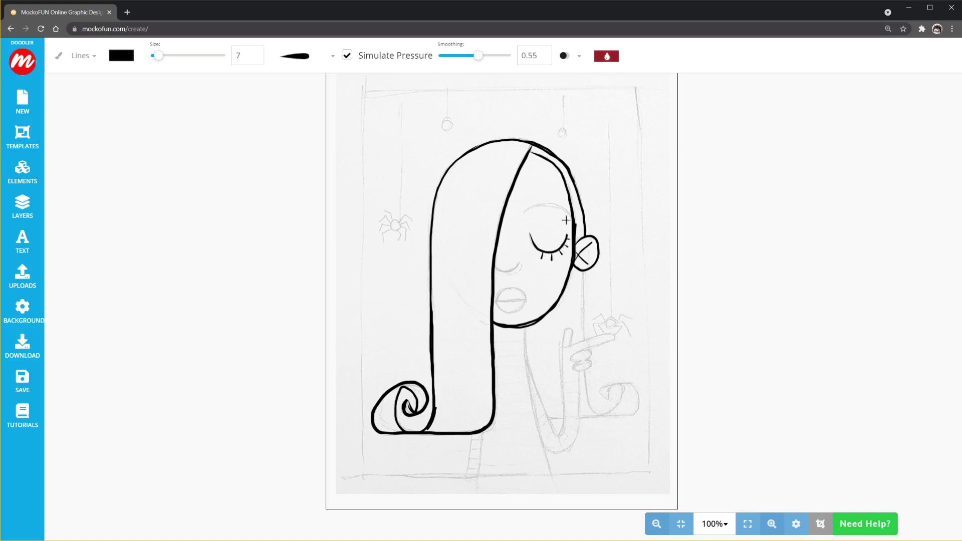
- Trace a thick eyebrow, undoing two attempts before the kept strokes, and trace the nose and lips
mouse_move(570, 217)
left_mouse_down()
mouse_move(554, 203)
mouse_move(524, 211)
left_mouse_up()
key("ctrl+z")
mouse_move(525, 214)
left_mouse_down()
mouse_move(547, 204)
mouse_move(568, 208)
mouse_move(561, 213)
left_mouse_up()
key("ctrl+z")
mouse_move(570, 217)
left_mouse_down()
mouse_move(549, 204)
mouse_move(531, 208)
left_mouse_up()
left_click_drag(528, 212, 570, 216)
mouse_move(519, 263)
left_mouse_down()
mouse_move(496, 264)
mouse_move(526, 301)
mouse_move(508, 300)
mouse_move(525, 302)
left_mouse_up()
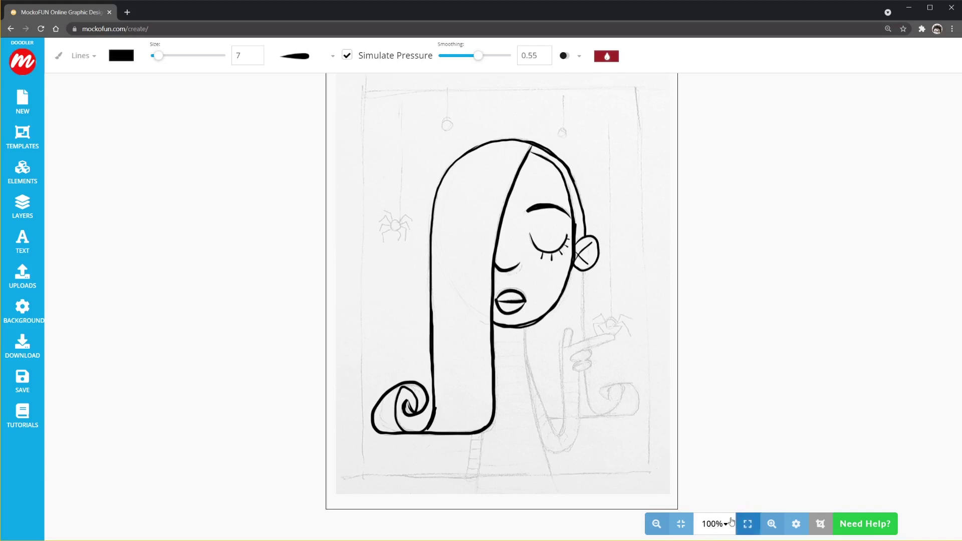
- Trace the neck's right edge from the chin down and the horizontal baseline of the frame
left_click(774, 527)
left_click(777, 530)
left_click(777, 530)
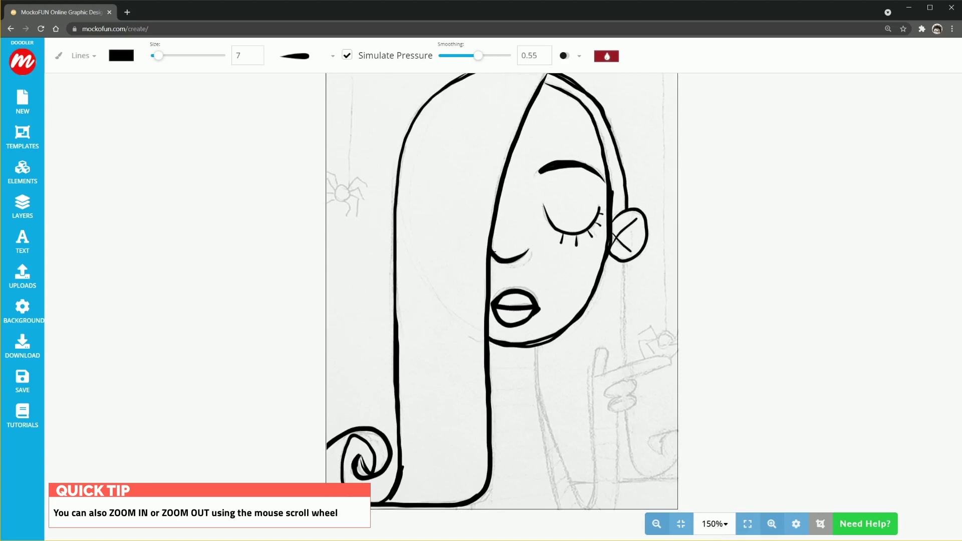
left_click(661, 526)
left_click(661, 527)
scroll(556, 371, "down", 1)
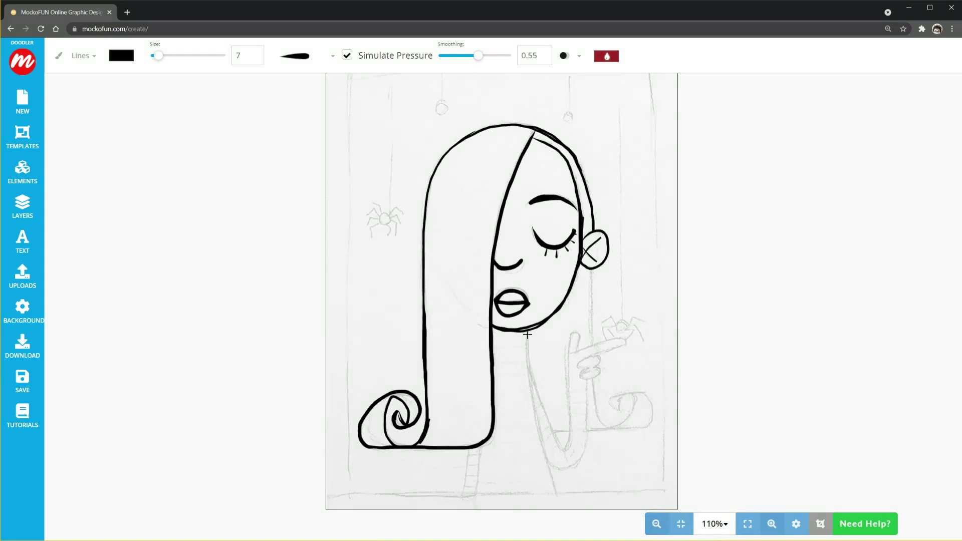
left_click_drag(526, 340, 555, 494)
left_click_drag(351, 494, 665, 491)
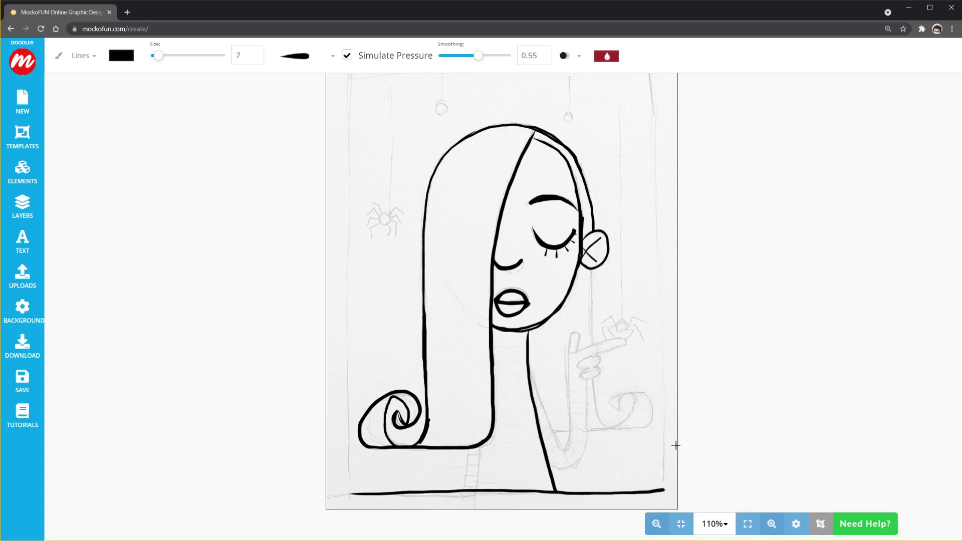
- Trace the right, left and top sides of the rectangular frame around the figure
left_click(657, 524)
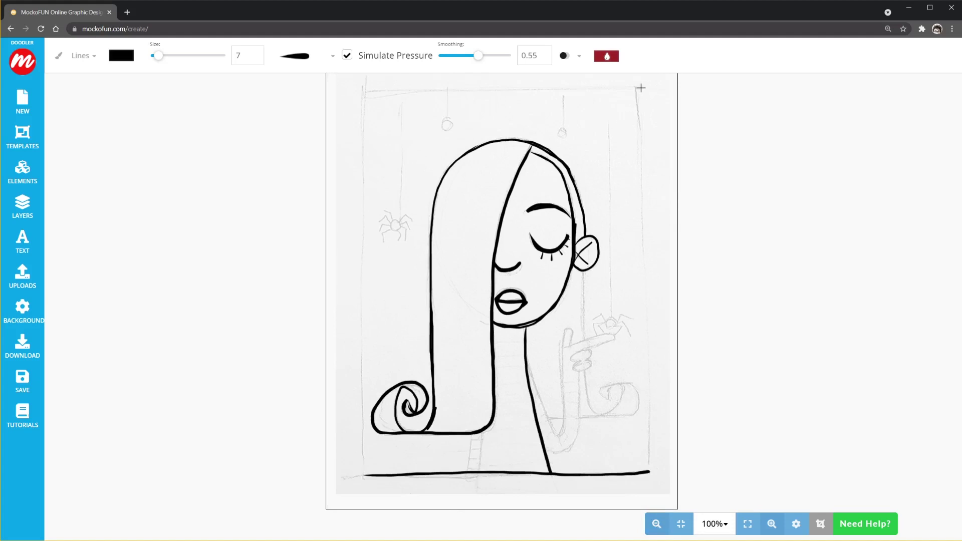
left_click_drag(641, 89, 648, 472)
left_click_drag(362, 89, 364, 470)
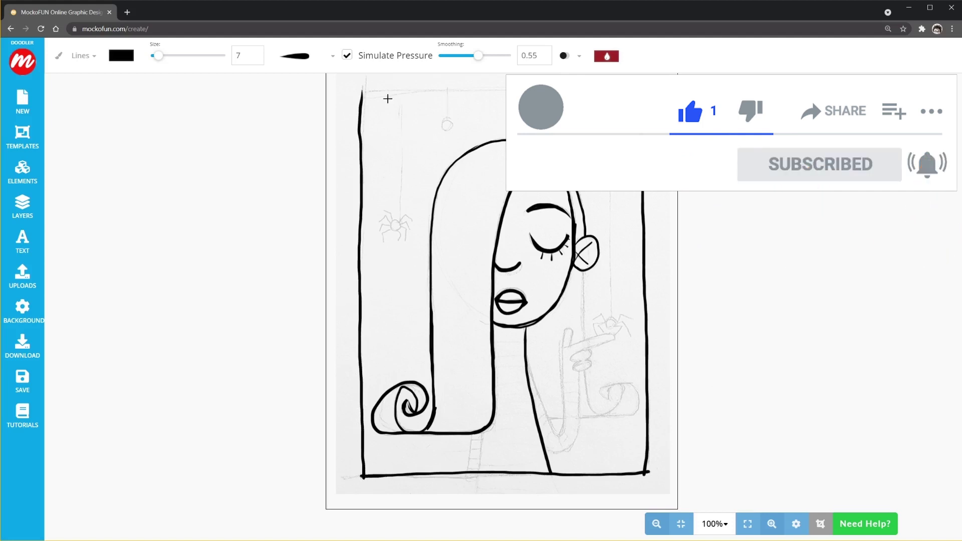
left_click_drag(361, 94, 643, 91)
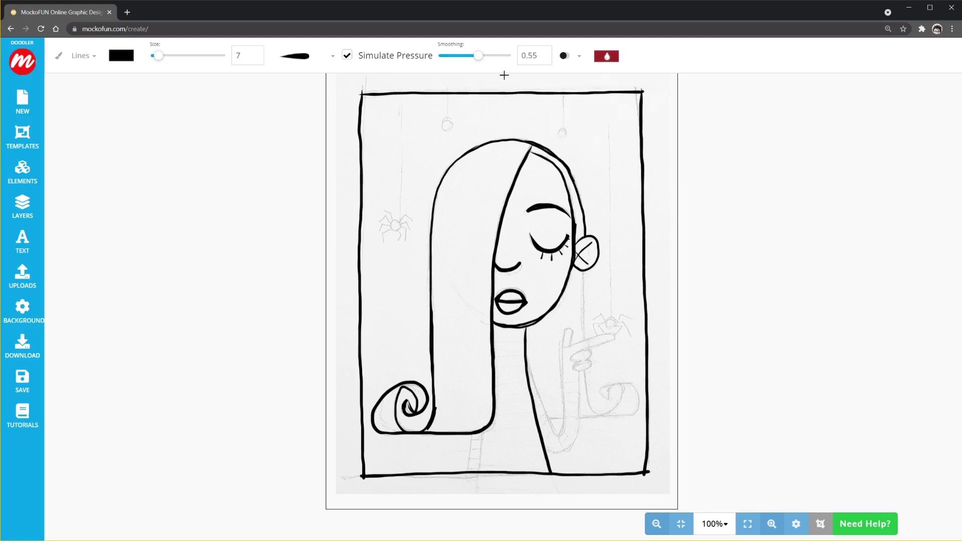
- Trace the raised arm and pointing hand with brush size 6, raising the smoothing to 0.70 partway through
scroll(606, 296, "up", 1)
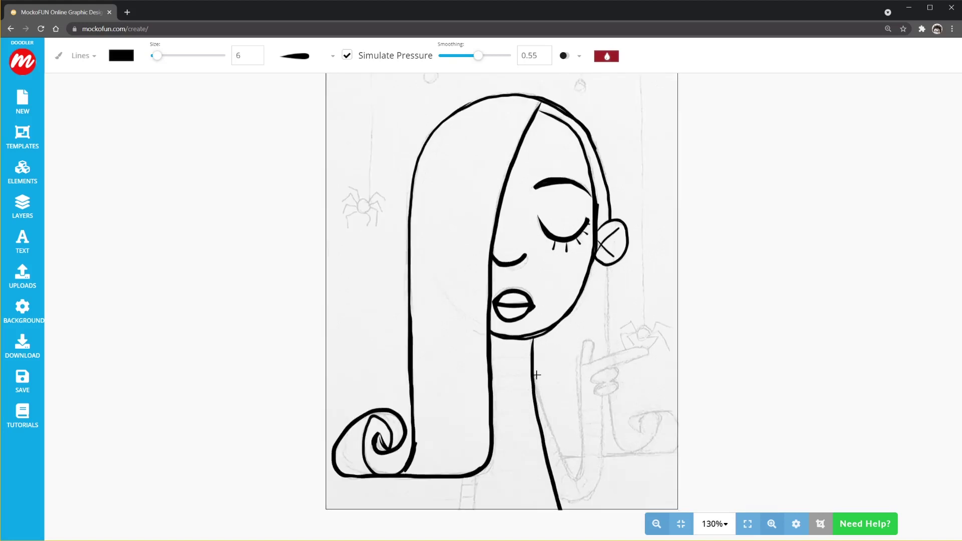
mouse_move(593, 359)
left_mouse_down()
mouse_move(594, 337)
mouse_move(582, 395)
mouse_move(583, 464)
mouse_move(565, 477)
mouse_move(535, 373)
left_mouse_up()
left_click_drag(480, 59, 489, 61)
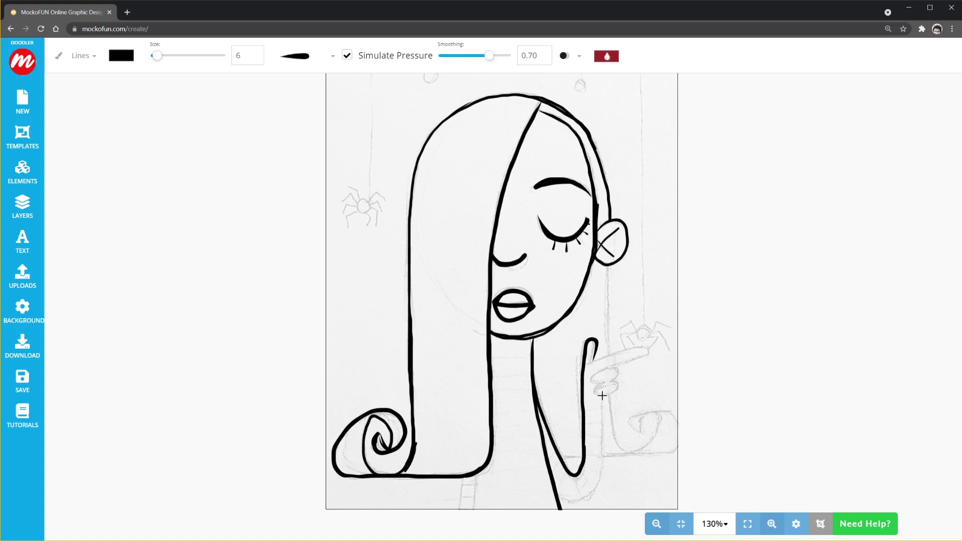
mouse_move(602, 396)
left_mouse_down()
mouse_move(595, 486)
mouse_move(579, 498)
mouse_move(557, 495)
left_mouse_up()
mouse_move(614, 368)
left_mouse_down()
mouse_move(591, 383)
mouse_move(613, 381)
mouse_move(594, 395)
mouse_move(620, 386)
mouse_move(609, 383)
mouse_move(648, 350)
left_mouse_up()
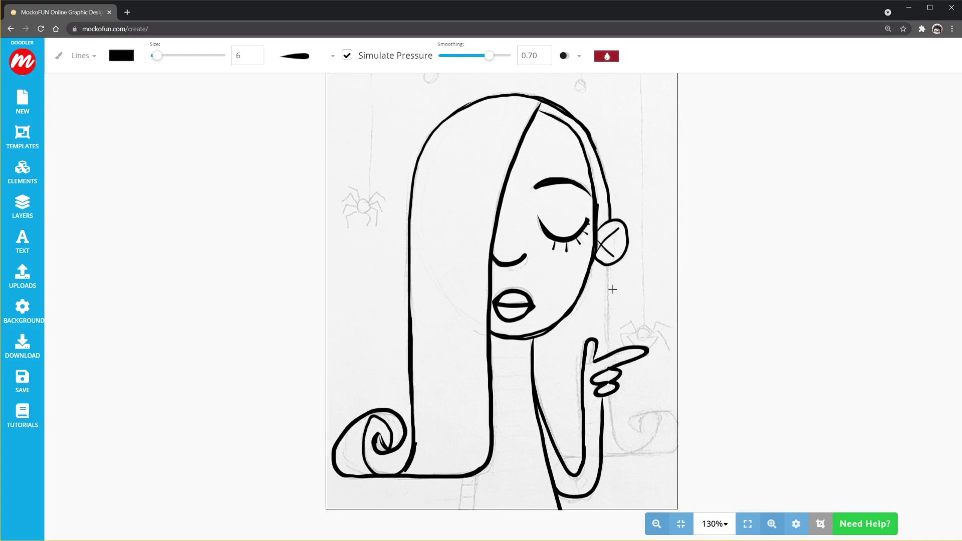
- Set the brush size to 4 and trace the hair strand below the ear, its right curl and the bottom hair edge
key("bracketleft")
key("bracketleft")
mouse_move(608, 265)
left_mouse_down()
mouse_move(608, 334)
mouse_move(629, 451)
mouse_move(645, 449)
mouse_move(665, 419)
mouse_move(649, 413)
mouse_move(640, 431)
mouse_move(630, 417)
mouse_move(652, 412)
mouse_move(690, 442)
left_mouse_up()
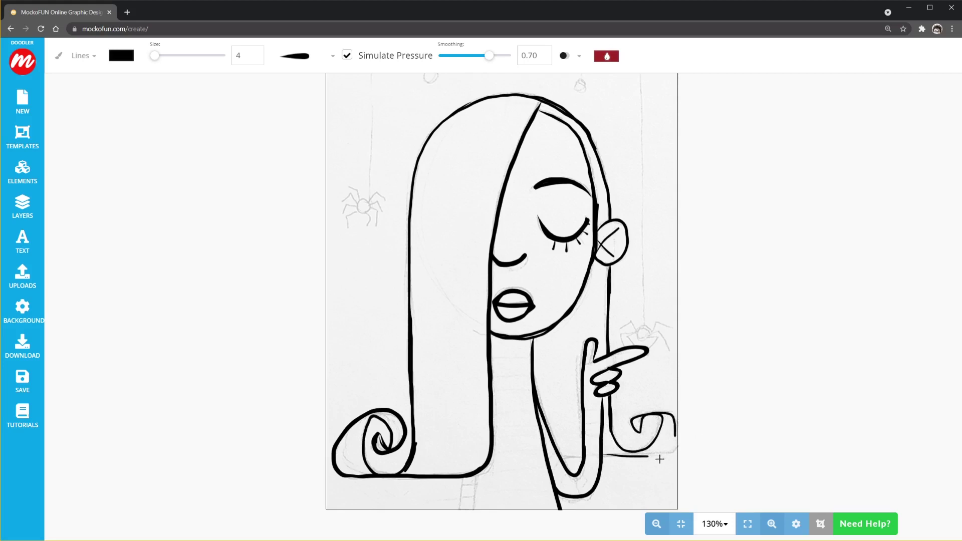
mouse_move(603, 455)
left_mouse_down()
mouse_move(675, 449)
mouse_move(676, 423)
left_mouse_up()
left_click_drag(561, 456, 662, 452)
- Set the brush size to 5 and trace both long edges of the narrow striped band below the left hair
scroll(455, 452, "down", 1)
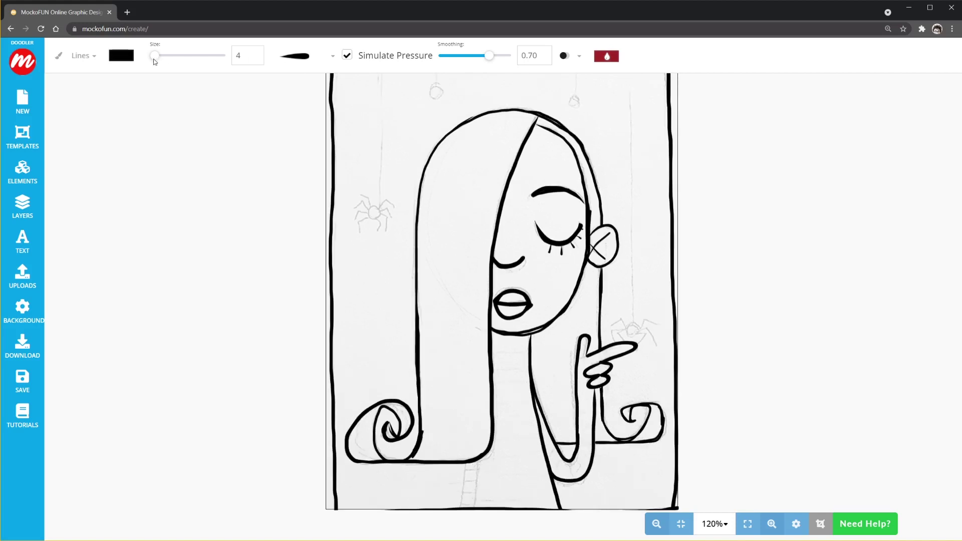
left_click_drag(155, 57, 157, 56)
left_click_drag(480, 460, 472, 510)
left_click_drag(466, 460, 460, 509)
left_click_drag(157, 56, 160, 58)
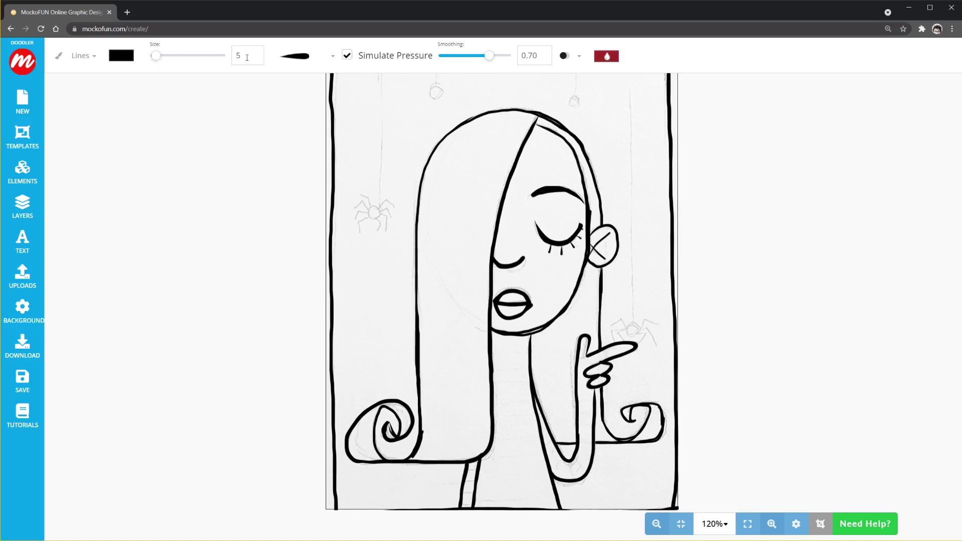
- Set the brush size to 4 and trace the horizontal stripes across the neck and torso
scroll(247, 58, "down", 1)
left_click(319, 64)
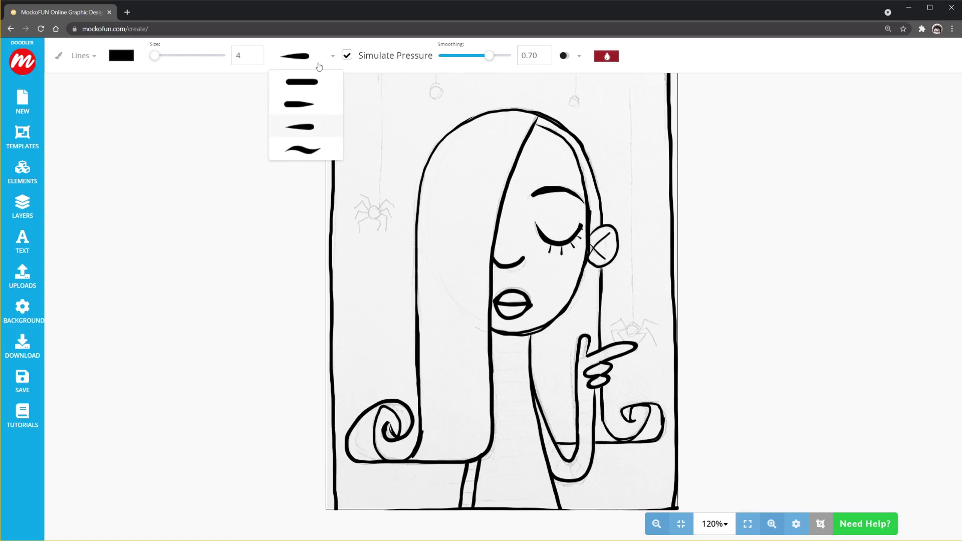
left_click_drag(492, 358, 527, 357)
mouse_move(489, 371)
left_mouse_down()
mouse_move(528, 370)
mouse_move(493, 384)
left_mouse_up()
left_click_drag(531, 395, 494, 396)
mouse_move(533, 409)
left_mouse_down()
mouse_move(486, 413)
mouse_move(533, 421)
mouse_move(540, 436)
left_mouse_up()
left_click_drag(543, 449, 484, 452)
left_click_drag(479, 469, 548, 470)
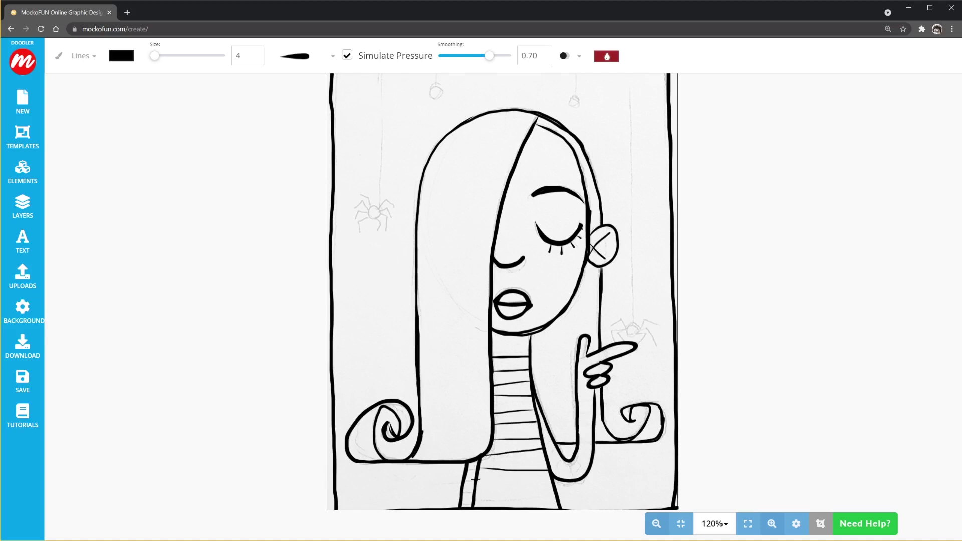
mouse_move(488, 484)
left_mouse_down()
mouse_move(551, 483)
mouse_move(476, 496)
left_mouse_up()
- Trace the short sleeve stripes around the bent elbow and up the forearm
left_click_drag(551, 445, 556, 452)
left_click_drag(553, 452, 563, 466)
left_click_drag(564, 462, 567, 474)
left_click_drag(571, 462, 573, 477)
left_click_drag(579, 460, 580, 478)
left_click_drag(584, 458, 587, 472)
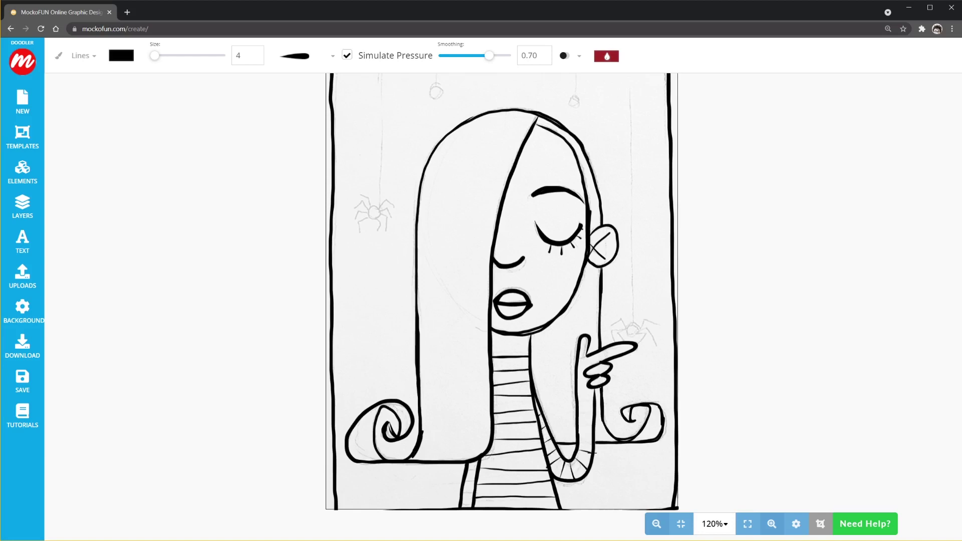
left_click_drag(579, 426, 590, 423)
- Set the brush size to 5 and fill the hair behind the face and raised arm with dense vertical strokes
key("bracketright")
mouse_move(546, 394)
left_mouse_down()
mouse_move(547, 339)
mouse_move(560, 401)
mouse_move(565, 334)
mouse_move(535, 361)
mouse_move(543, 369)
mouse_move(548, 331)
mouse_move(595, 277)
mouse_move(591, 268)
mouse_move(589, 288)
mouse_move(586, 260)
mouse_move(581, 293)
mouse_move(579, 280)
mouse_move(602, 282)
left_mouse_up()
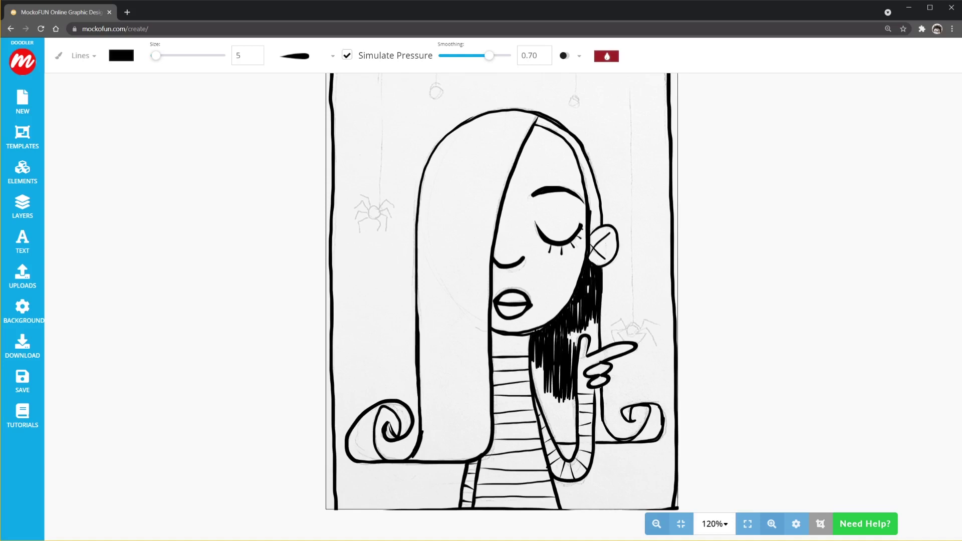
mouse_move(574, 330)
left_mouse_down()
mouse_move(572, 365)
mouse_move(576, 330)
left_mouse_up()
mouse_move(588, 320)
left_mouse_down()
mouse_move(591, 348)
mouse_move(597, 318)
mouse_move(599, 346)
left_mouse_up()
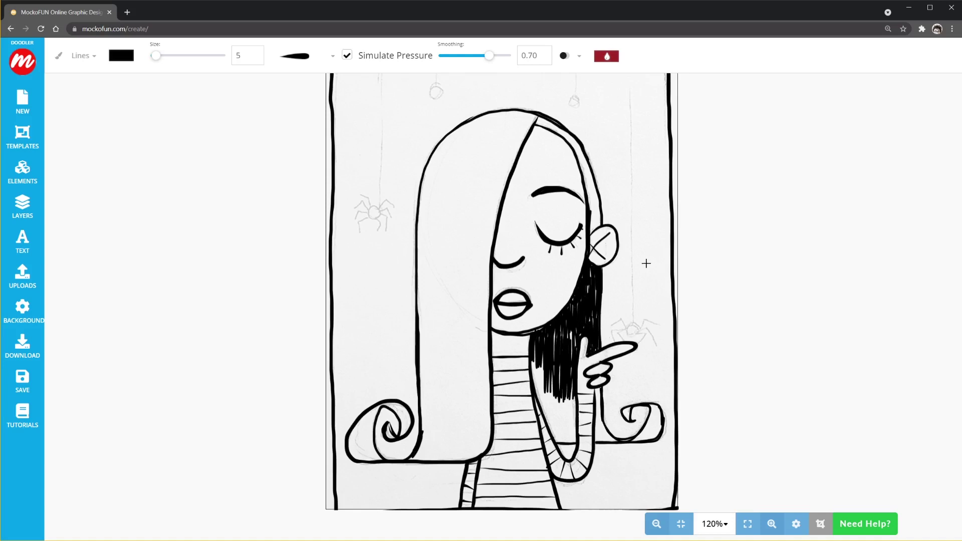
mouse_move(574, 418)
left_mouse_down()
mouse_move(571, 411)
mouse_move(567, 426)
mouse_move(564, 401)
mouse_move(564, 427)
mouse_move(534, 359)
left_mouse_up()
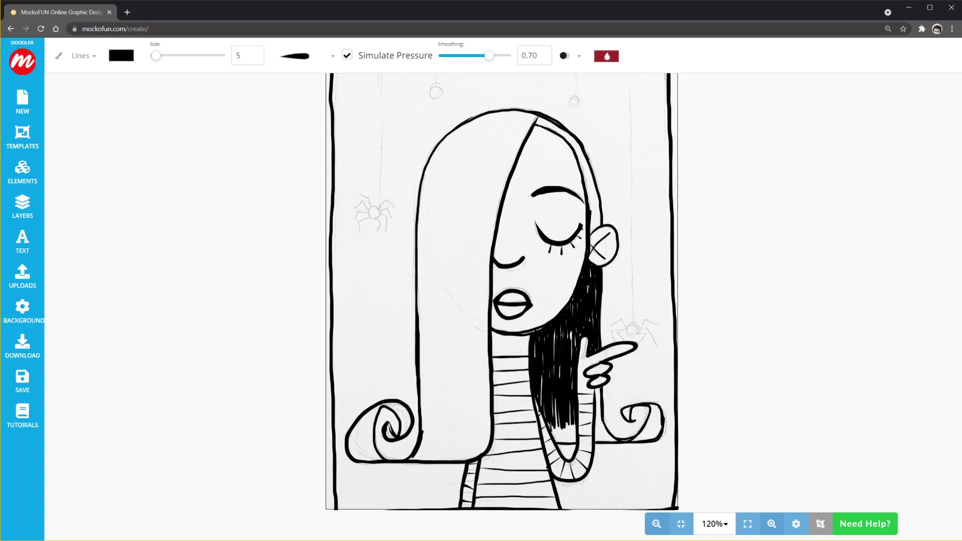
mouse_move(553, 438)
left_mouse_down()
mouse_move(556, 411)
mouse_move(559, 442)
mouse_move(568, 423)
mouse_move(571, 443)
mouse_move(574, 422)
mouse_move(578, 442)
left_mouse_up()
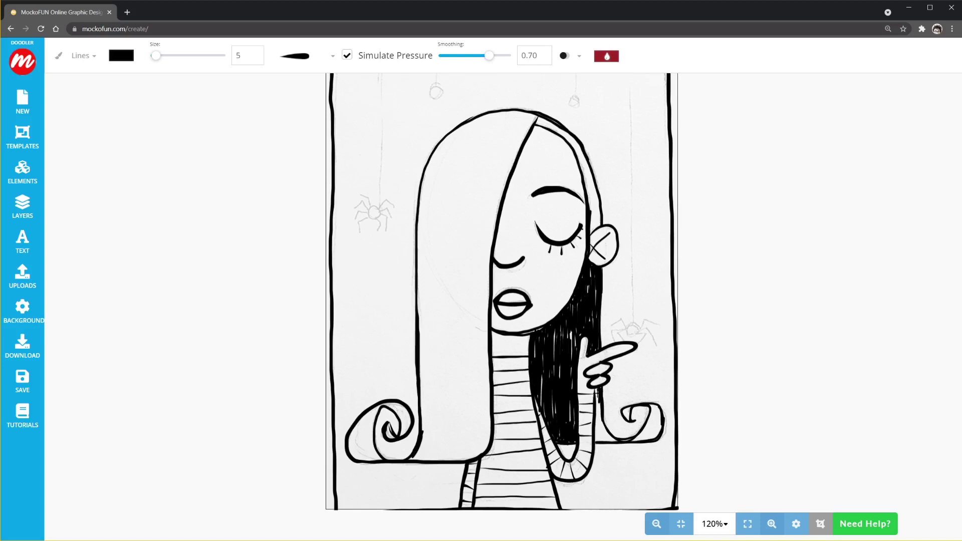
- Fill the right hair curl and the narrow hair section above the ear with dense strokes
mouse_move(599, 406)
left_mouse_down()
mouse_move(599, 432)
mouse_move(616, 441)
left_mouse_up()
mouse_move(633, 438)
left_mouse_down()
mouse_move(650, 414)
mouse_move(652, 439)
left_mouse_up()
left_click_drag(661, 405, 652, 425)
left_click_drag(630, 409, 623, 422)
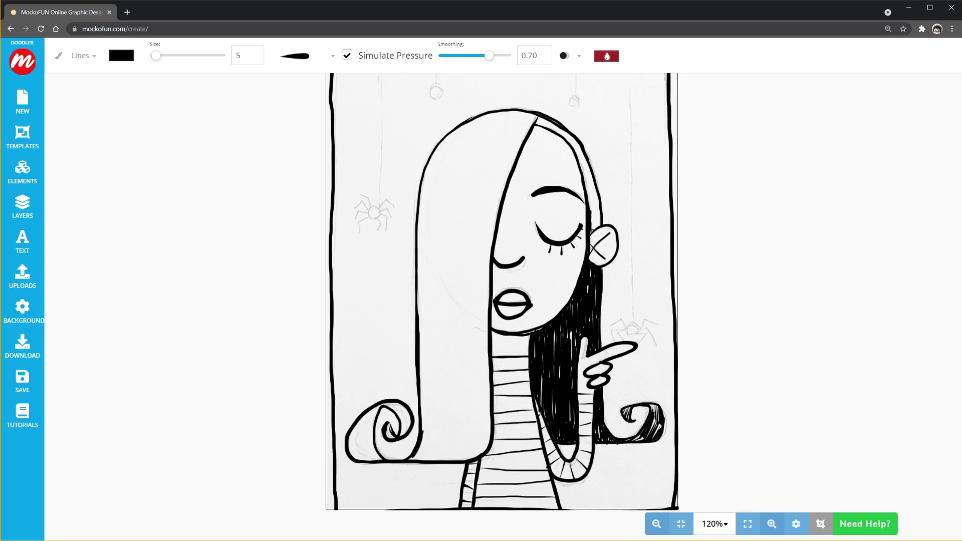
mouse_move(594, 199)
left_mouse_down()
mouse_move(593, 234)
mouse_move(591, 226)
left_mouse_up()
mouse_move(591, 176)
left_mouse_down()
mouse_move(586, 203)
mouse_move(585, 169)
mouse_move(589, 211)
left_mouse_up()
left_click_drag(592, 171, 593, 233)
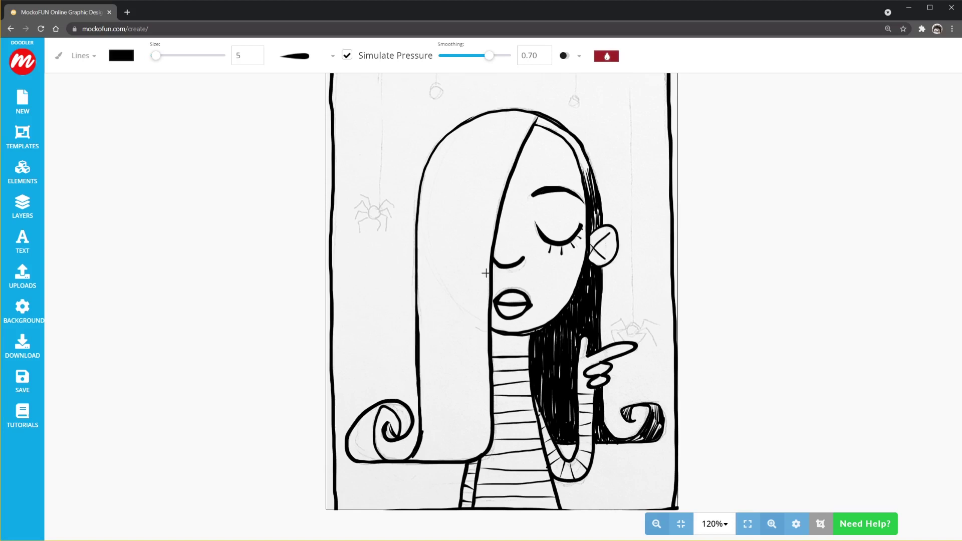
- Hatch the large left hair section with long strokes along the edge beside the face
mouse_move(485, 273)
left_mouse_down()
mouse_move(480, 411)
mouse_move(479, 328)
left_mouse_up()
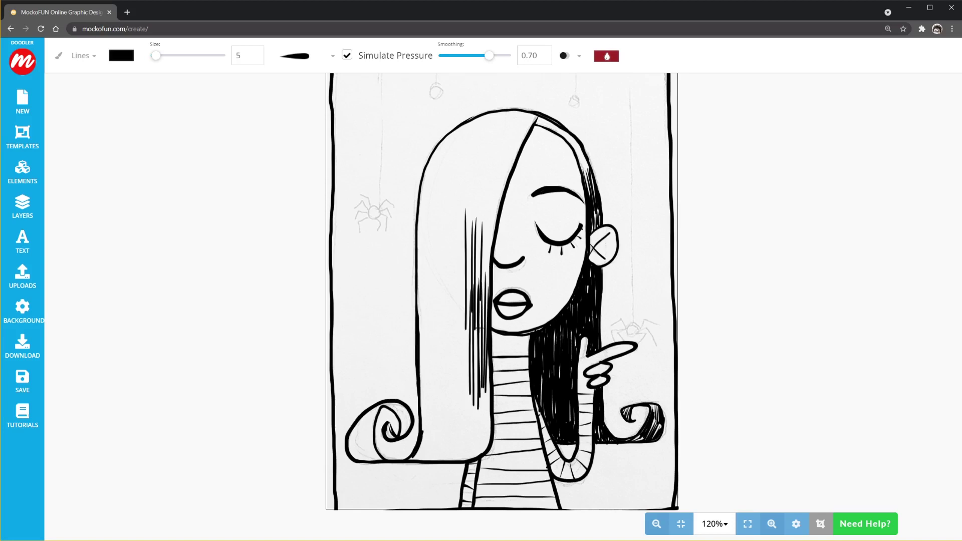
mouse_move(488, 203)
left_mouse_down()
mouse_move(483, 311)
mouse_move(491, 295)
left_mouse_up()
left_click_drag(490, 220, 488, 310)
left_click_drag(517, 145, 488, 256)
left_click_drag(494, 173, 478, 257)
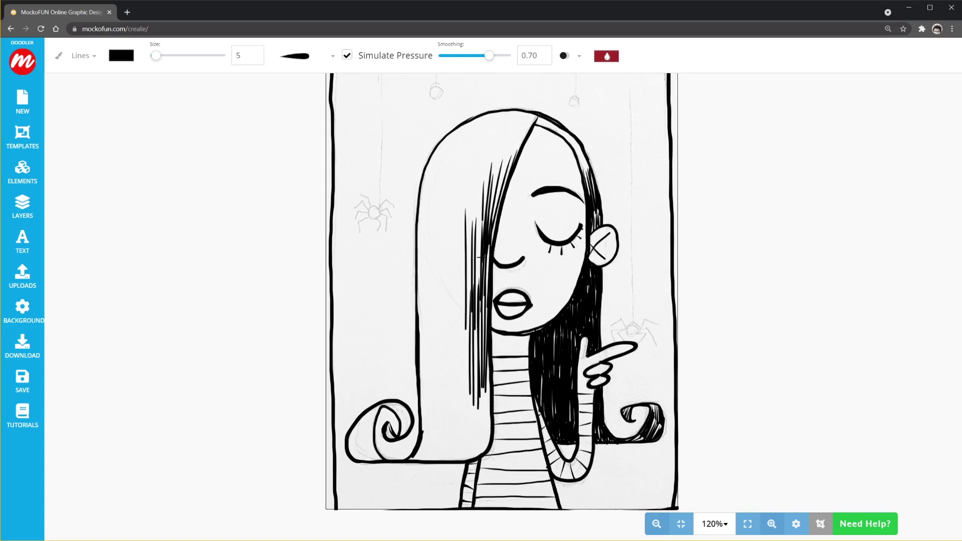
left_click_drag(483, 209, 482, 240)
left_click_drag(478, 178, 470, 263)
left_click_drag(475, 175, 467, 272)
- Extend the hair hatching up to the crown and down the middle of the left hair section
left_click_drag(492, 132, 481, 179)
left_click_drag(536, 113, 489, 208)
left_click_drag(503, 116, 458, 207)
left_click_drag(465, 165, 448, 373)
mouse_move(455, 268)
left_mouse_down()
mouse_move(454, 379)
mouse_move(466, 384)
left_mouse_up()
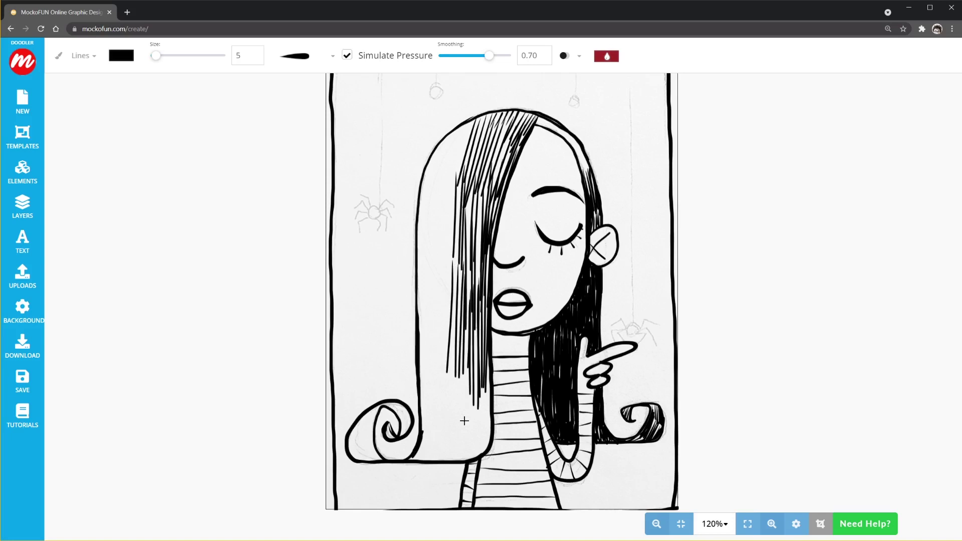
left_click_drag(457, 350, 454, 427)
mouse_move(467, 348)
left_mouse_down()
mouse_move(463, 388)
mouse_move(477, 449)
mouse_move(480, 441)
left_mouse_up()
left_click_drag(485, 370, 489, 443)
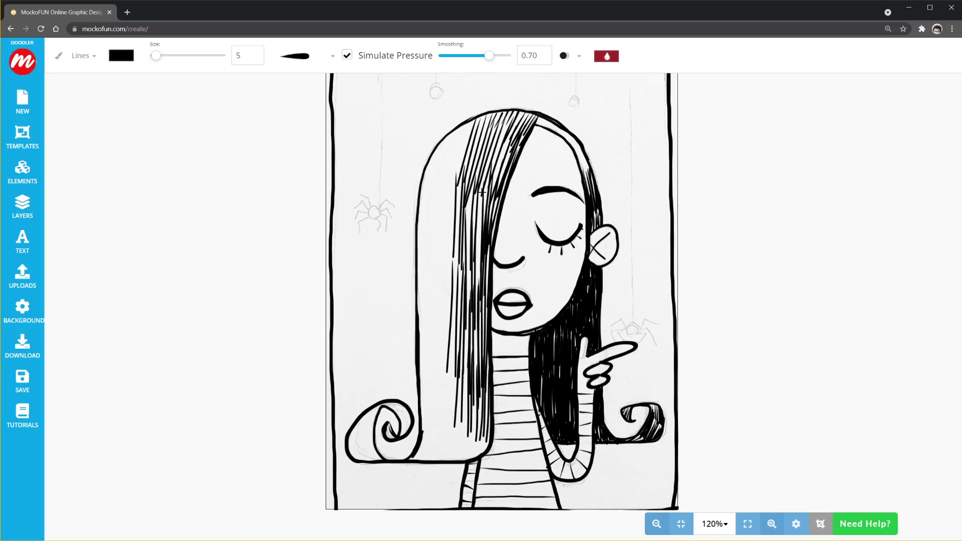
- Hatch the outer side of the left hair section from the crown downward, redoing the first stroke
mouse_move(464, 139)
left_mouse_down()
mouse_move(448, 240)
mouse_move(459, 154)
mouse_move(443, 146)
mouse_move(423, 198)
left_mouse_up()
key("ctrl+z")
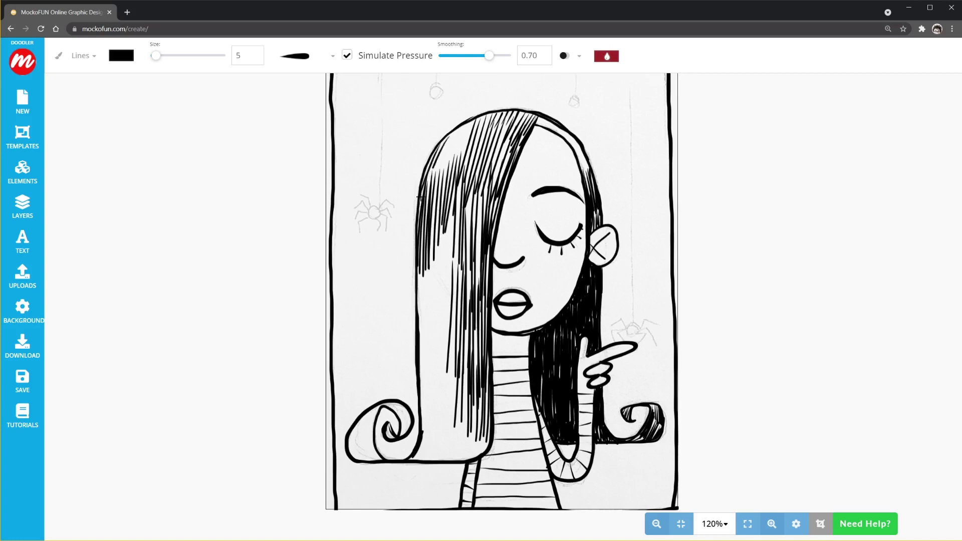
left_click_drag(471, 123, 433, 188)
mouse_move(441, 226)
left_mouse_down()
mouse_move(421, 408)
mouse_move(429, 431)
left_mouse_up()
mouse_move(445, 414)
left_mouse_down()
mouse_move(441, 323)
mouse_move(441, 408)
left_mouse_up()
left_click_drag(449, 315, 453, 414)
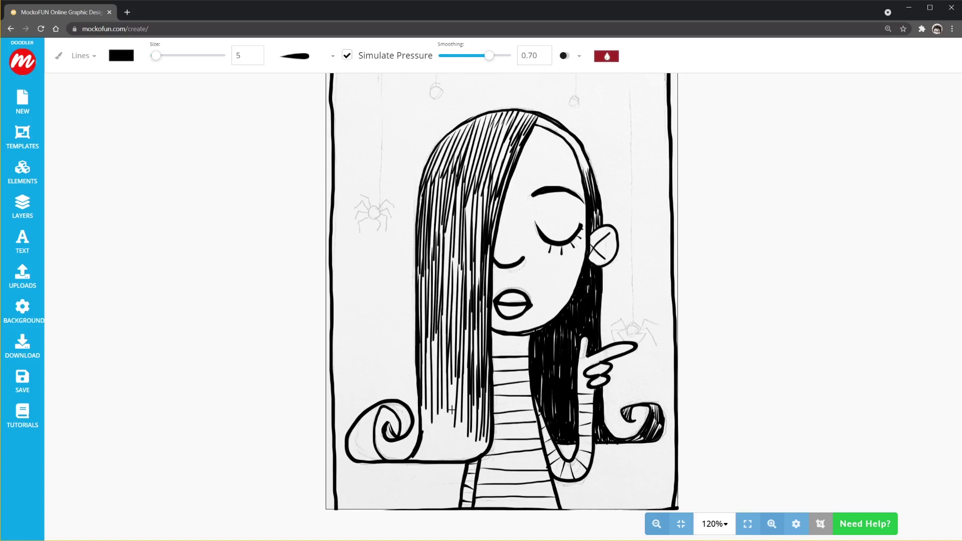
- Continue the hatching down to the bottom edge of the left hair section
left_click_drag(430, 383, 423, 451)
mouse_move(453, 331)
left_mouse_down()
mouse_move(447, 428)
mouse_move(461, 460)
mouse_move(473, 457)
left_mouse_up()
mouse_move(490, 422)
left_mouse_down()
mouse_move(478, 456)
mouse_move(465, 459)
left_mouse_up()
mouse_move(475, 406)
left_mouse_down()
mouse_move(464, 454)
mouse_move(444, 460)
left_mouse_up()
left_click_drag(441, 437, 418, 461)
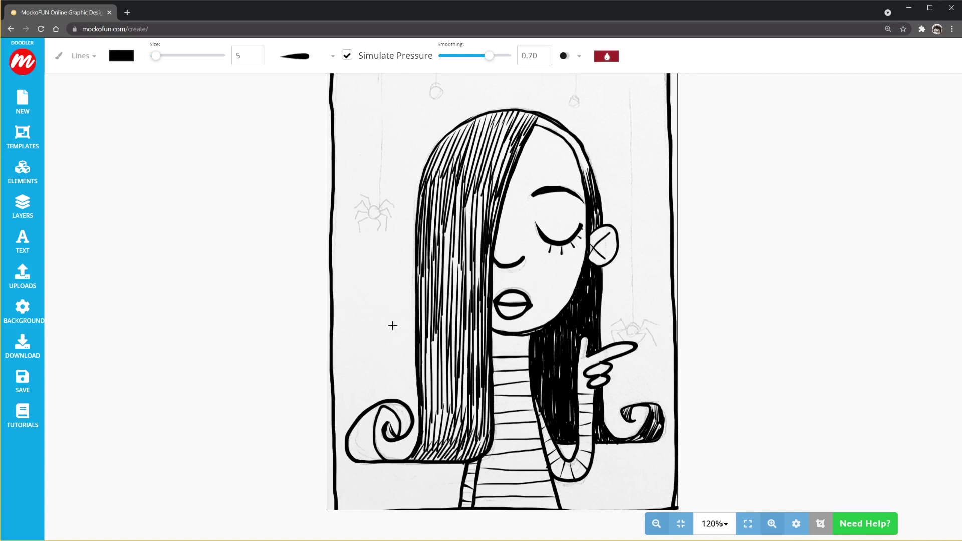
- Hatch the inside of the left hair curl with short strokes that follow its shape
left_click_drag(370, 437, 348, 459)
mouse_move(372, 410)
left_mouse_down()
mouse_move(350, 453)
mouse_move(365, 447)
mouse_move(373, 420)
left_mouse_up()
mouse_move(374, 424)
left_mouse_down()
mouse_move(368, 452)
mouse_move(375, 437)
left_mouse_up()
left_click_drag(411, 404, 387, 425)
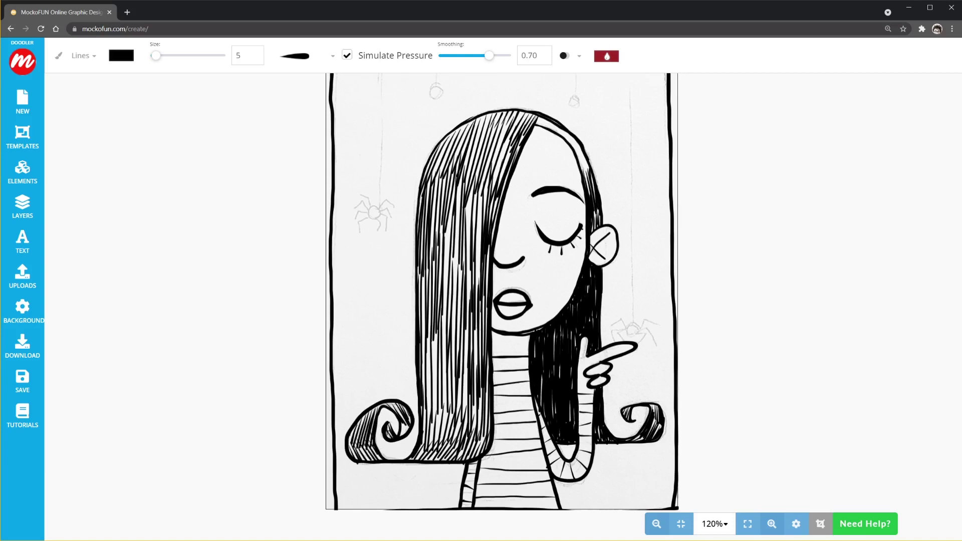
- Darken the remaining light gaps in the left hair section with additional long strokes
mouse_move(442, 314)
left_mouse_down()
mouse_move(435, 447)
mouse_move(424, 388)
left_mouse_up()
mouse_move(449, 220)
left_mouse_down()
mouse_move(445, 328)
mouse_move(455, 306)
left_mouse_up()
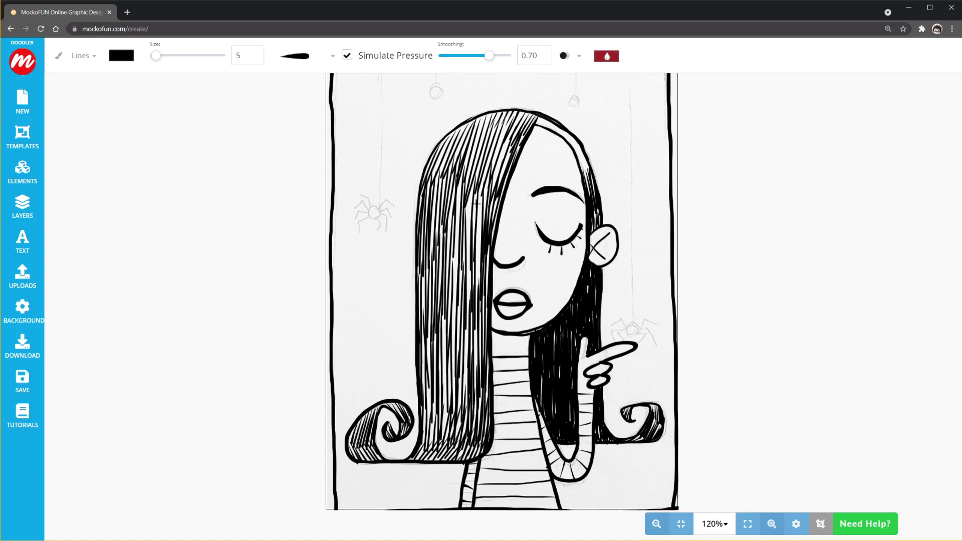
left_click_drag(476, 200, 471, 256)
left_click_drag(487, 180, 479, 254)
left_click_drag(480, 185, 472, 285)
left_click_drag(474, 188, 464, 268)
left_click_drag(446, 380, 438, 450)
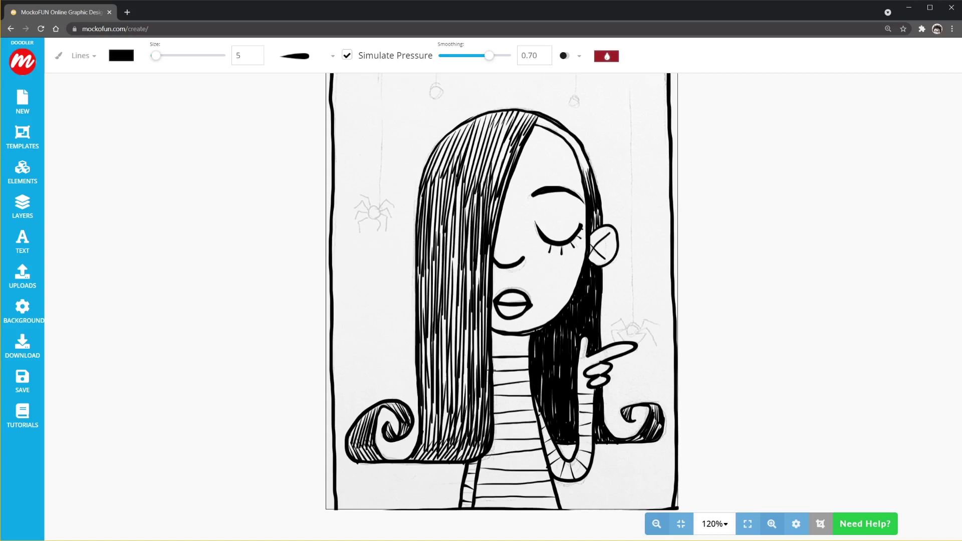
- Fill the narrow hair strip running from the parting down the right side of the forehead
left_click_drag(573, 142, 589, 175)
left_click_drag(537, 118, 581, 156)
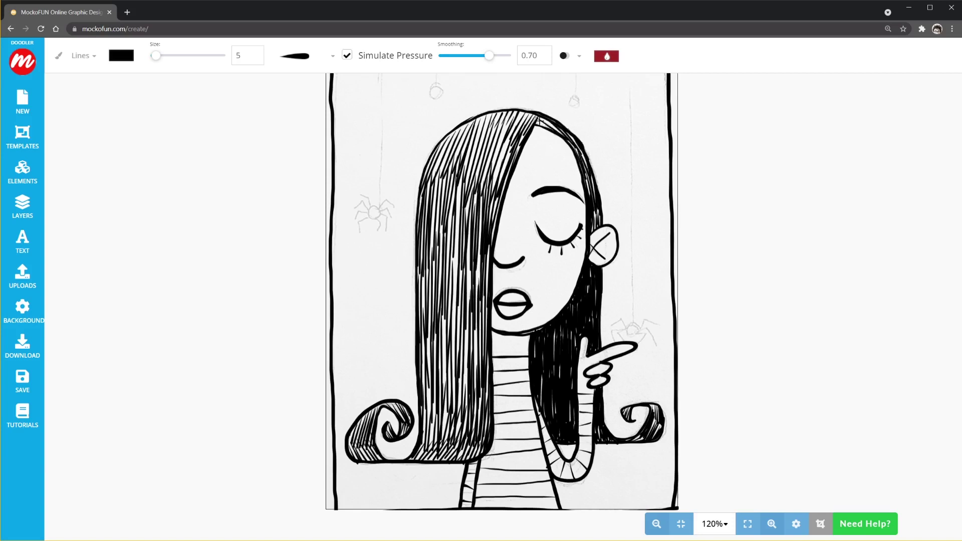
left_click_drag(539, 121, 576, 147)
- Thicken the outer hair outline and add a short line across the neck under the chin
mouse_move(488, 114)
left_mouse_down()
mouse_move(421, 169)
mouse_move(420, 396)
left_mouse_up()
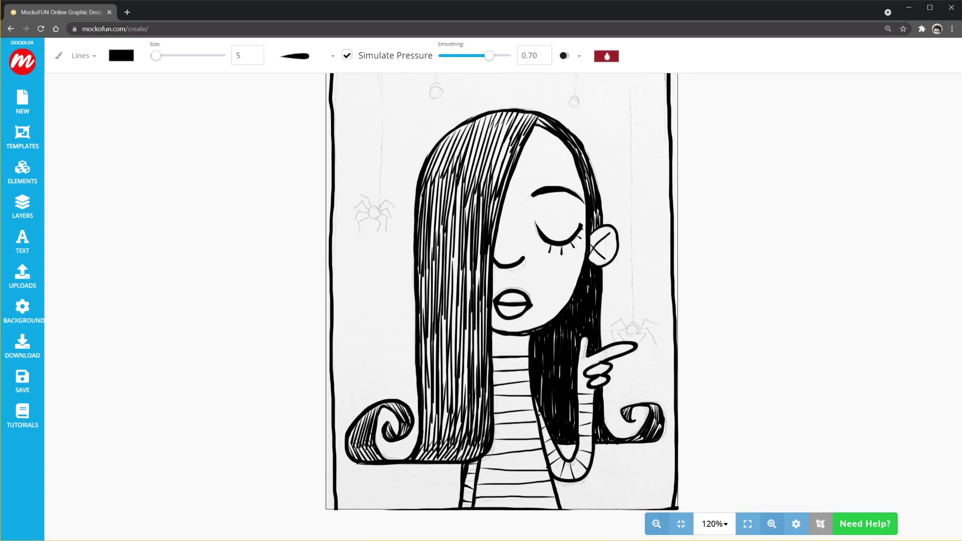
left_click_drag(504, 339, 536, 329)
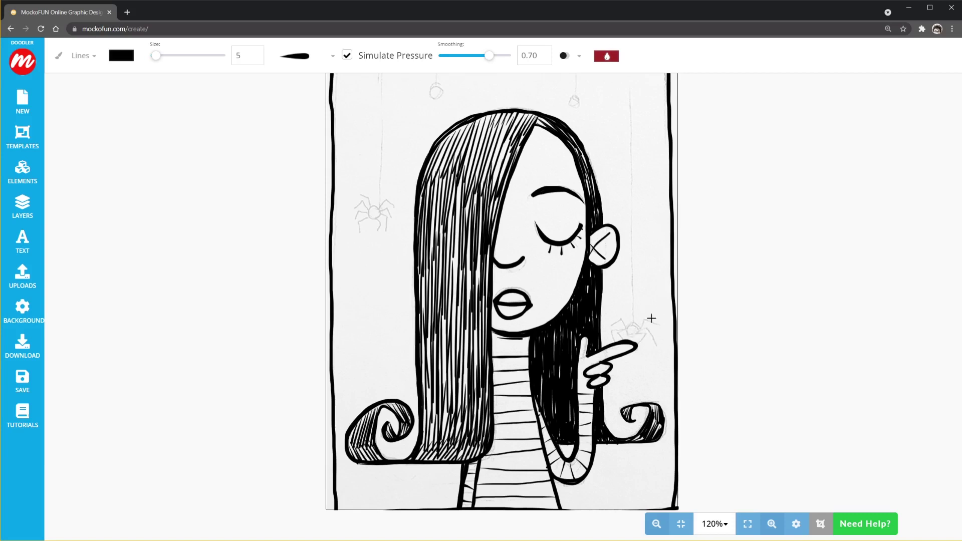
- Draw five solid round spider bodies: above the finger, left of the hair and three above the head
left_click_drag(630, 326, 632, 329)
left_click_drag(373, 211, 376, 213)
left_click_drag(420, 108, 419, 110)
left_click_drag(581, 95, 585, 98)
left_click_drag(510, 101, 508, 101)
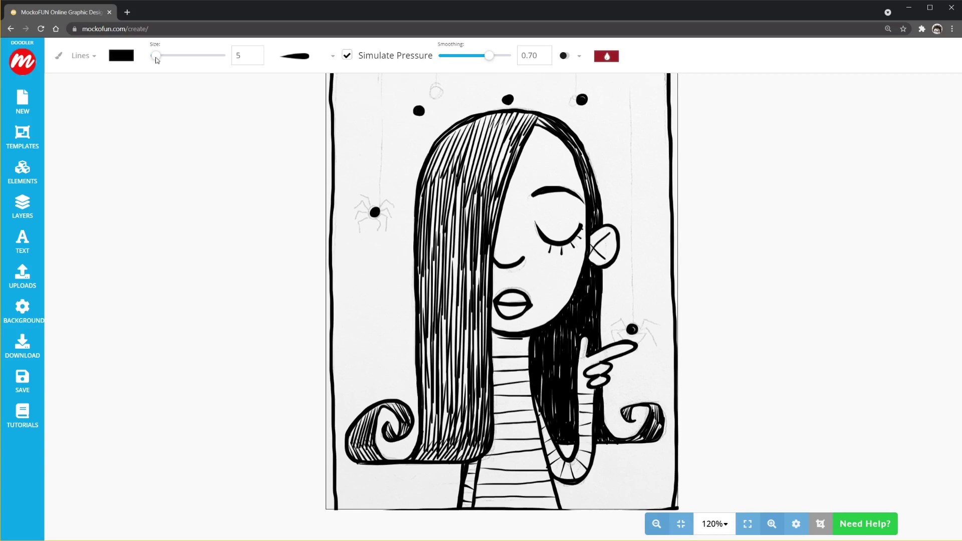
- Set the brush size to 3 and draw the legs of the two spiders on the left
left_click(155, 60)
left_click(153, 58)
left_click(153, 57)
mouse_move(367, 214)
left_mouse_down()
mouse_move(354, 209)
mouse_move(394, 209)
mouse_move(393, 220)
left_mouse_up()
left_click_drag(377, 216, 386, 228)
mouse_move(412, 112)
left_mouse_down()
mouse_move(406, 121)
mouse_move(415, 108)
mouse_move(433, 118)
mouse_move(434, 108)
left_mouse_up()
- Draw the legs of the spider on the head, the upper-right spider and the spider above the finger
mouse_move(502, 98)
left_mouse_down()
mouse_move(493, 109)
mouse_move(482, 102)
mouse_move(490, 91)
left_mouse_up()
left_click_drag(512, 97, 526, 93)
left_click_drag(513, 99, 527, 103)
mouse_move(512, 101)
left_mouse_down()
mouse_move(571, 106)
mouse_move(564, 91)
left_mouse_up()
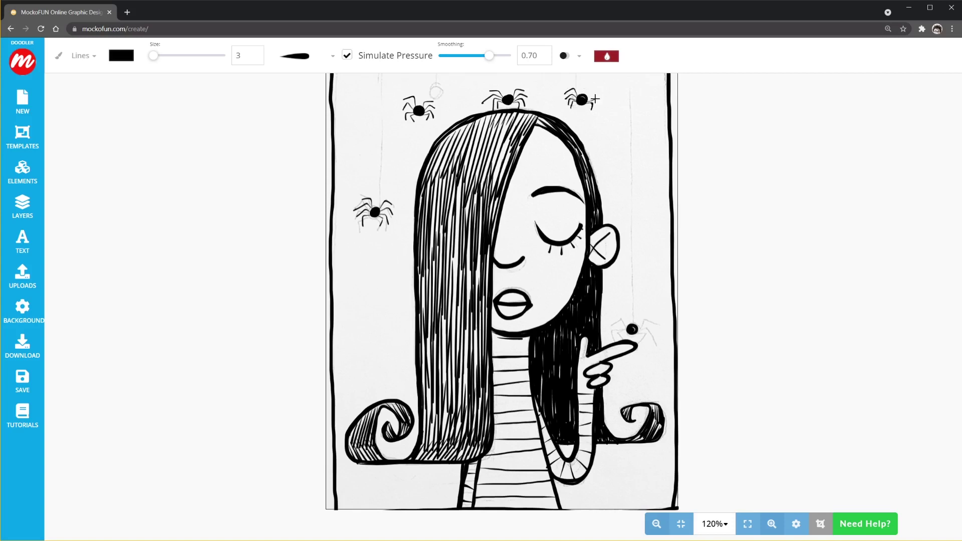
left_click_drag(588, 100, 601, 100)
mouse_move(627, 330)
left_mouse_down()
mouse_move(613, 323)
mouse_move(611, 339)
left_mouse_up()
mouse_move(635, 332)
left_mouse_down()
mouse_move(648, 339)
mouse_move(653, 322)
left_mouse_up()
left_click_drag(628, 325, 616, 319)
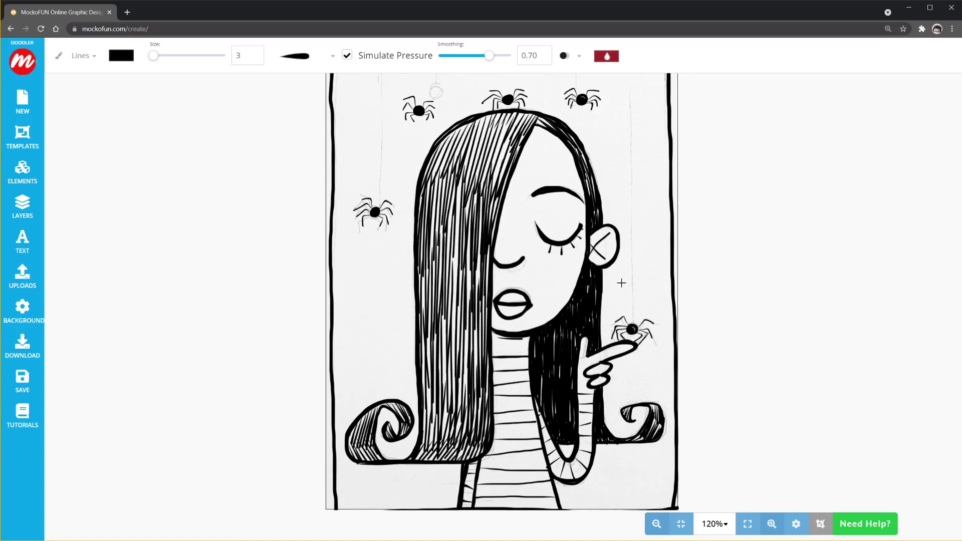
- Set the smoothing to 1.00 and draw straight threads from the frame's top edge down to the hanging spiders
left_click(656, 524)
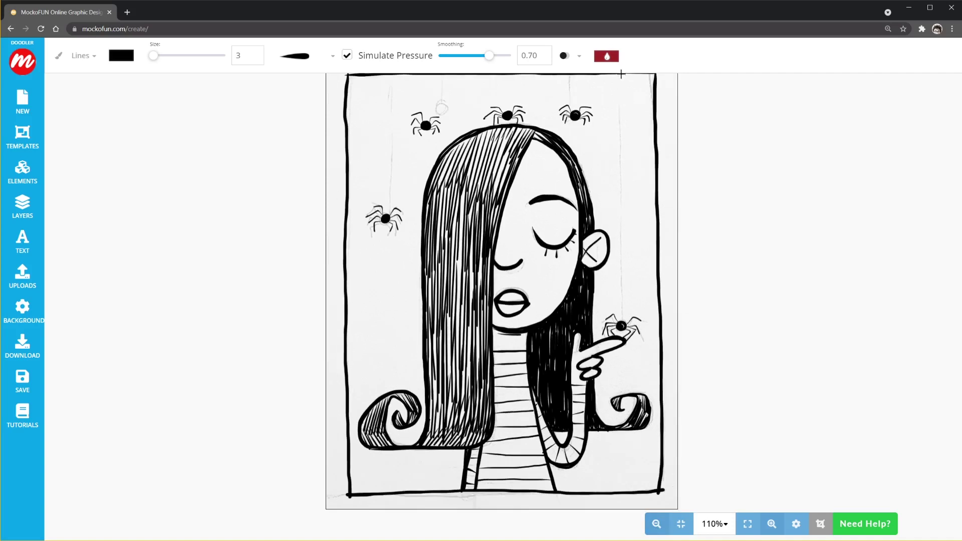
left_click_drag(498, 55, 512, 55)
left_click_drag(621, 75, 622, 320)
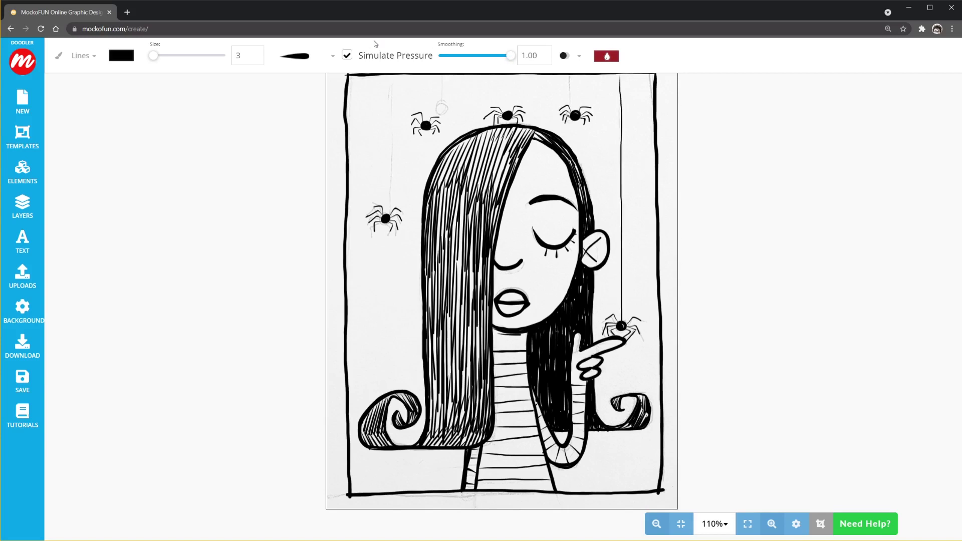
left_click_drag(390, 93, 391, 164)
key("ctrl+z")
left_click_drag(386, 75, 385, 201)
- Leave Doodler mode for Editor mode and re-enter Doodler to start a new drawing group
left_click(22, 62)
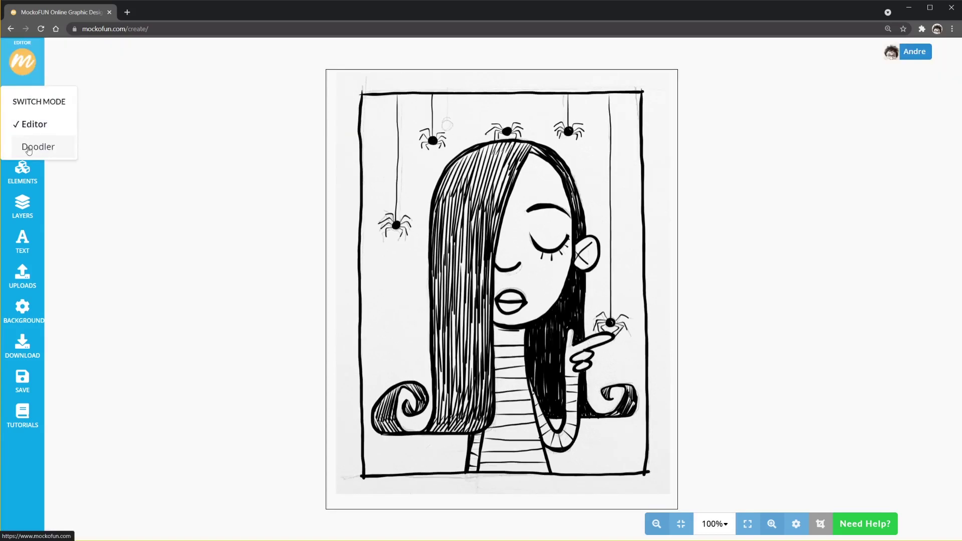
left_click(29, 148)
left_click_drag(361, 93, 364, 131)
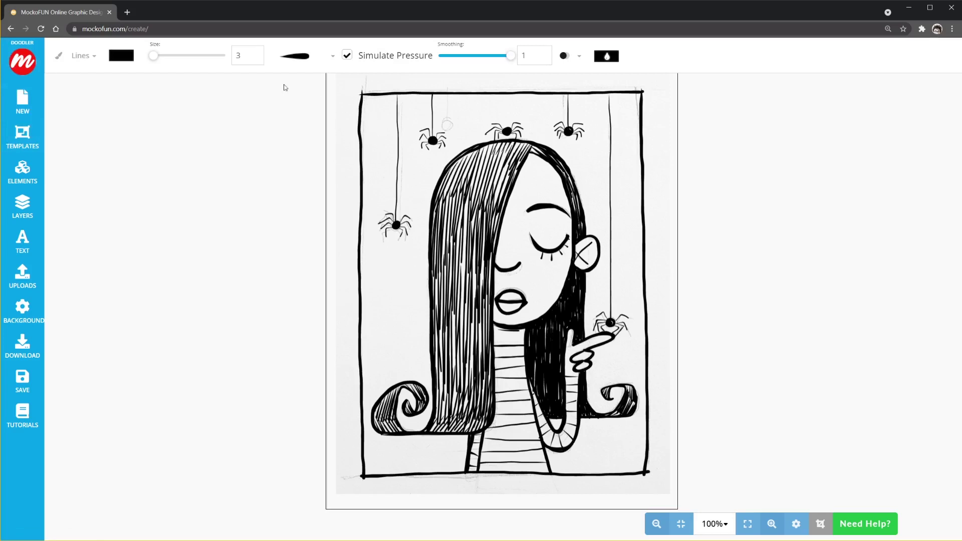
left_click_drag(153, 55, 183, 56)
left_click_drag(369, 122, 377, 187)
key("ctrl+z")
left_click_drag(359, 98, 359, 154)
key("ctrl+z")
left_click_drag(511, 56, 475, 56)
- Set the brush size to 18 and the smoothing to 0.35, and retrace all four frame sides with thick strokes
left_click_drag(187, 57, 172, 56)
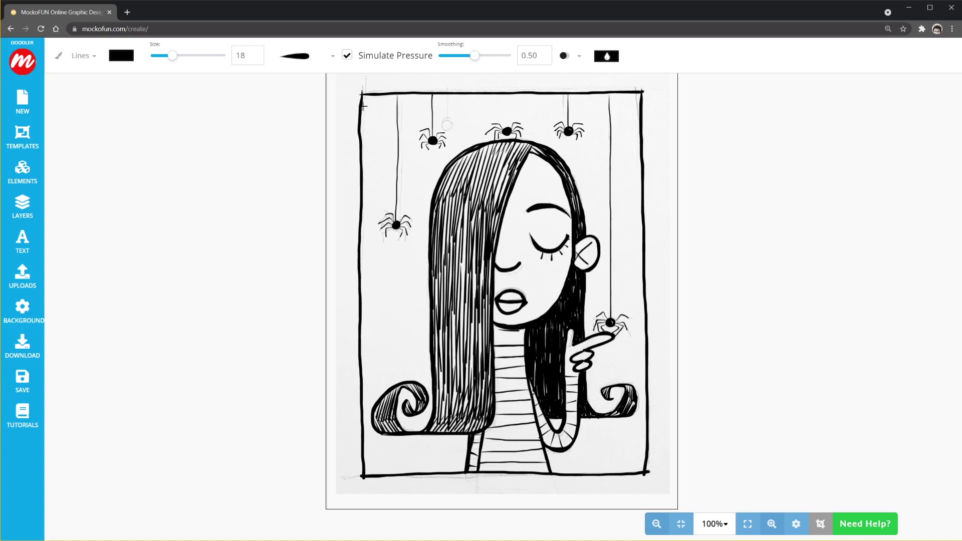
left_click_drag(358, 98, 359, 173)
key("ctrl+z")
left_click_drag(361, 93, 357, 190)
key("ctrl+z")
left_click(465, 55)
mouse_move(359, 92)
left_mouse_down()
mouse_move(360, 393)
mouse_move(646, 471)
left_mouse_up()
left_click_drag(354, 116, 355, 240)
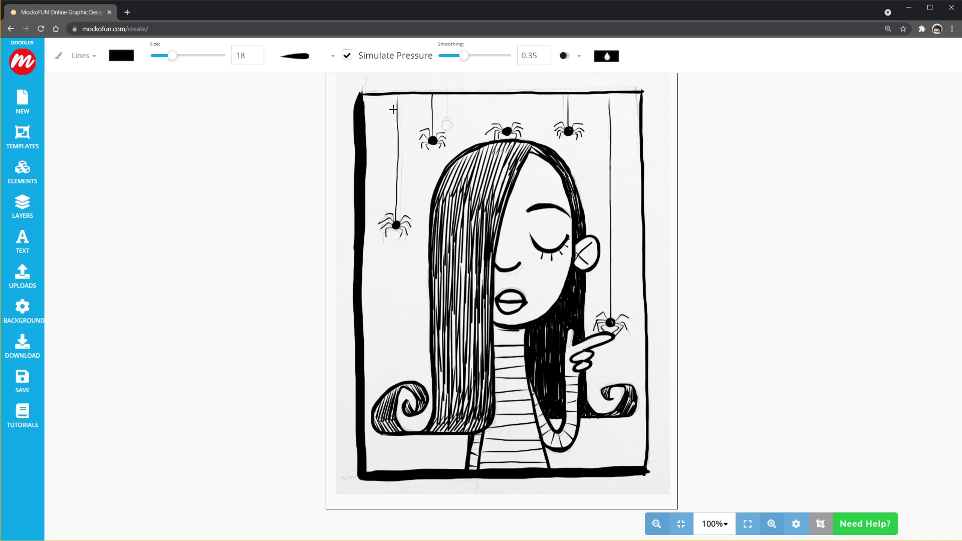
mouse_move(367, 95)
left_mouse_down()
mouse_move(644, 223)
mouse_move(648, 474)
left_mouse_up()
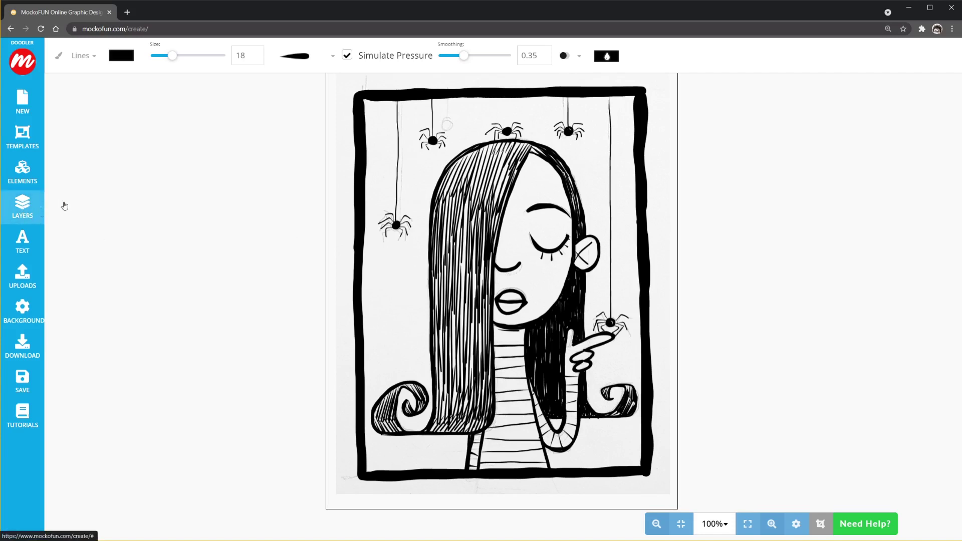
- Delete the locked sketch image layer beneath the line art and save the design
left_click(64, 206)
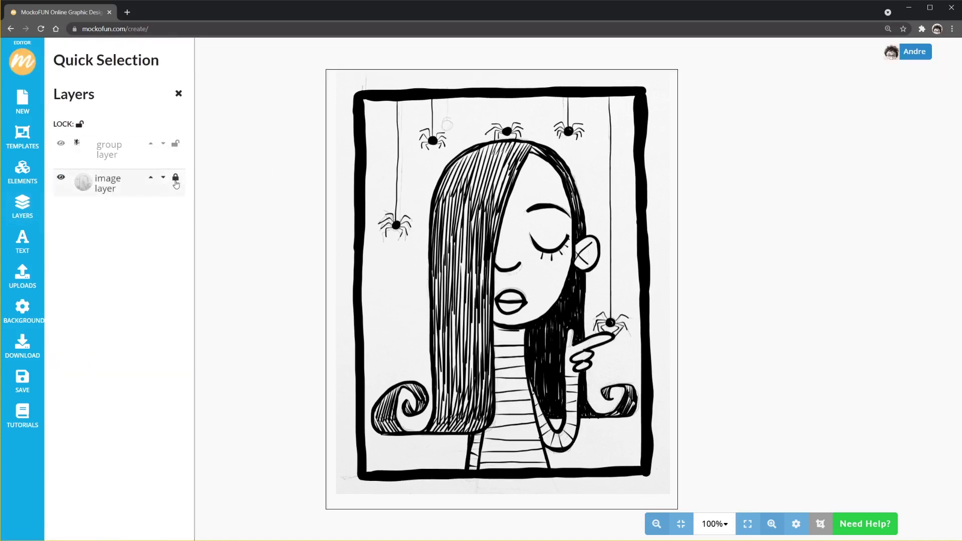
left_click(89, 191)
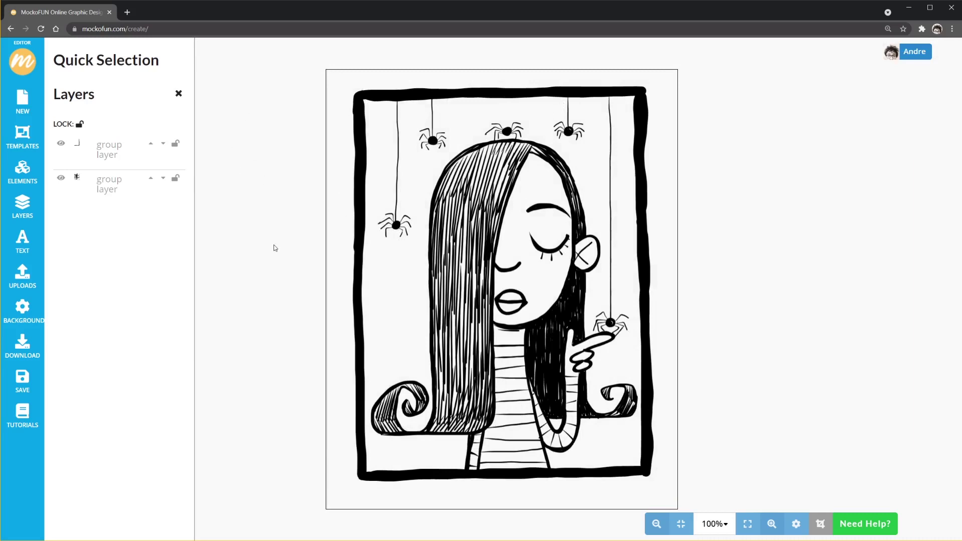
left_click(22, 382)
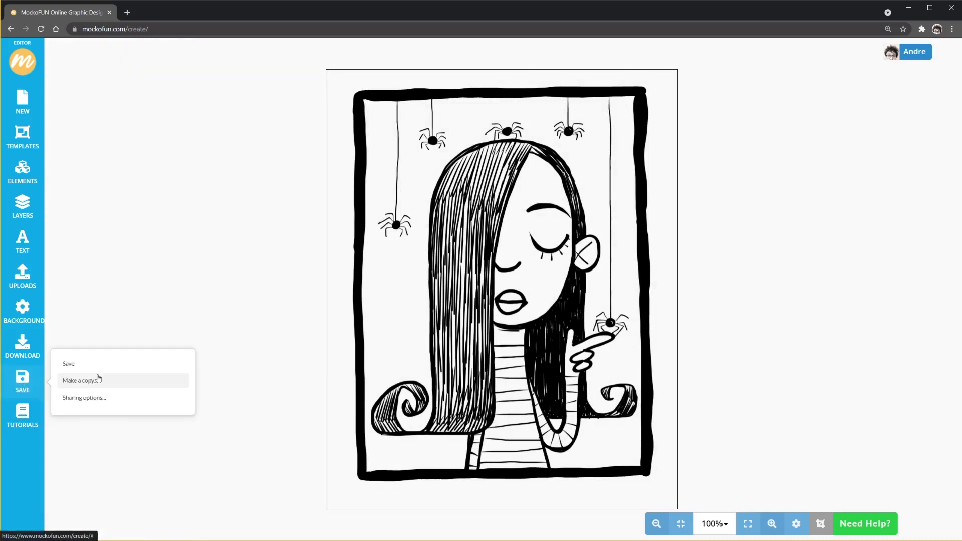
left_click(78, 371)
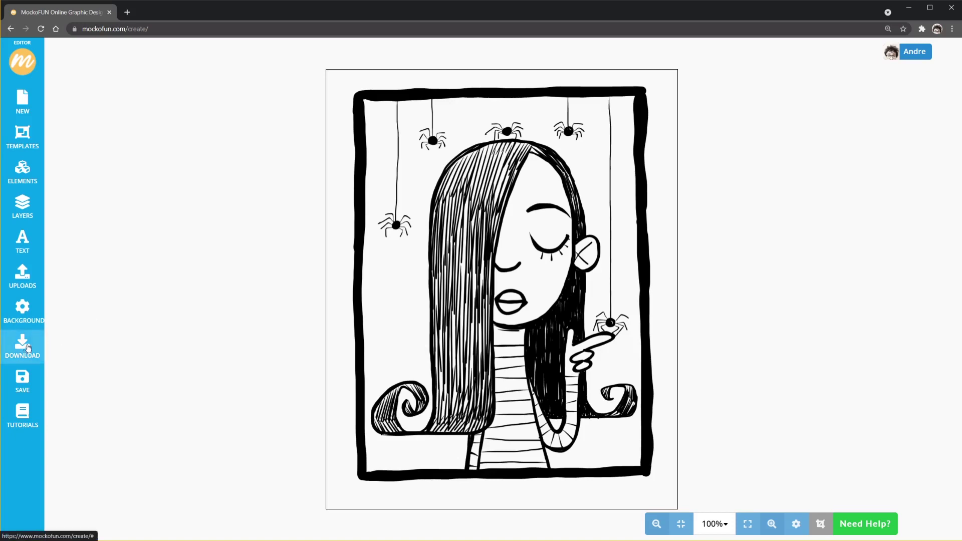
- Download the drawing as an SVG vector image and open Untitled.svg in the browser
left_click(25, 347)
left_click(221, 330)
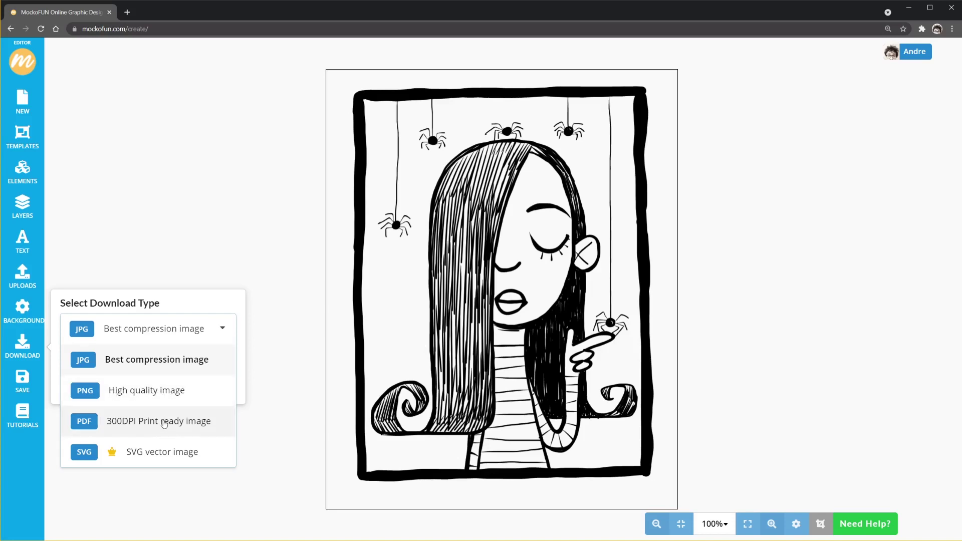
left_click(133, 458)
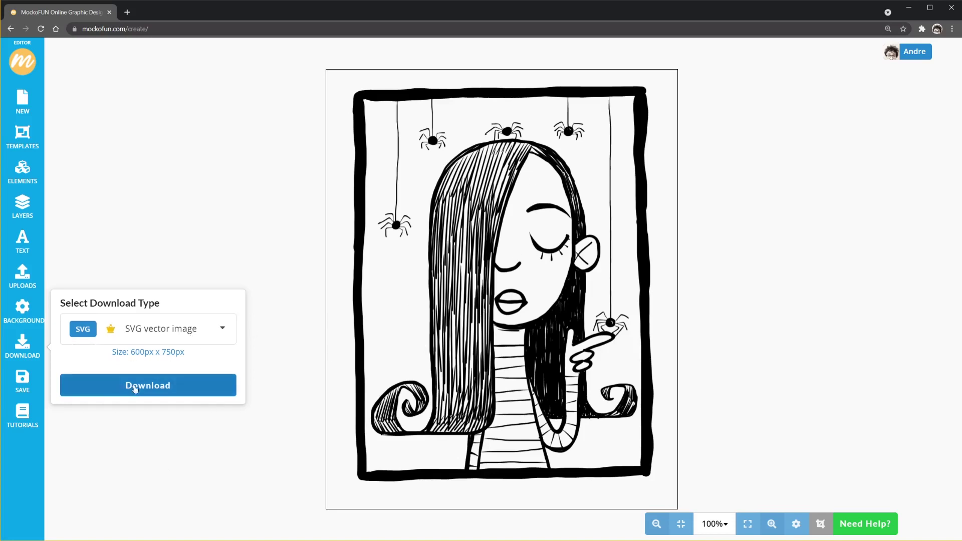
left_click(147, 386)
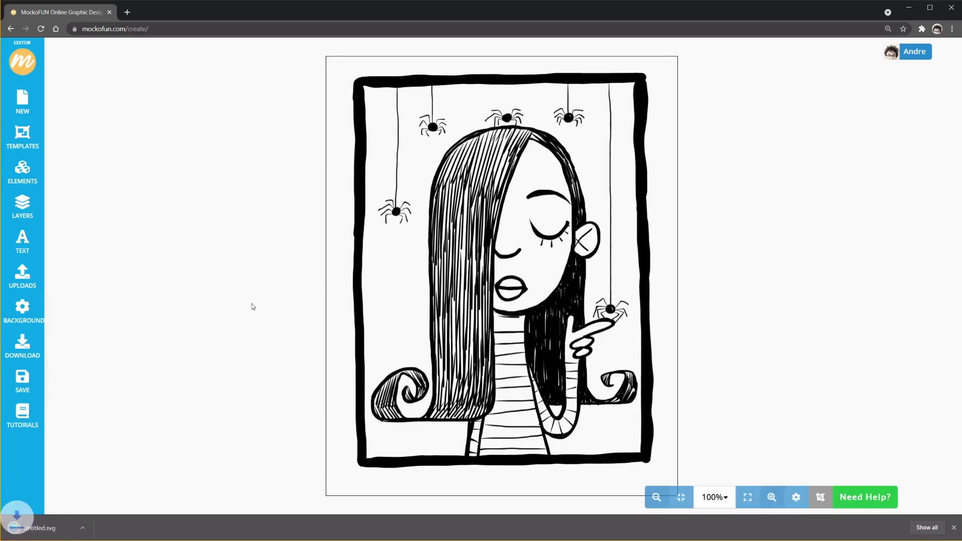
left_click(64, 532)
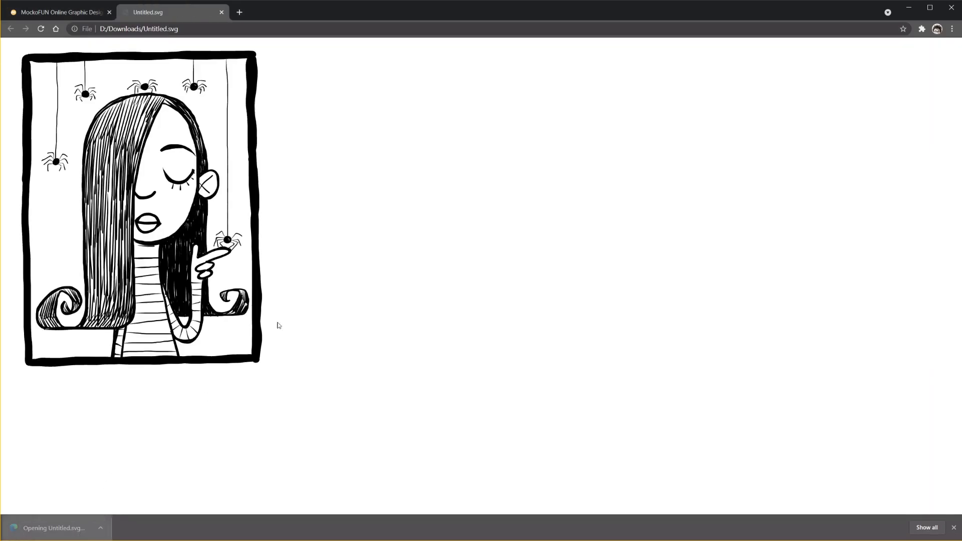